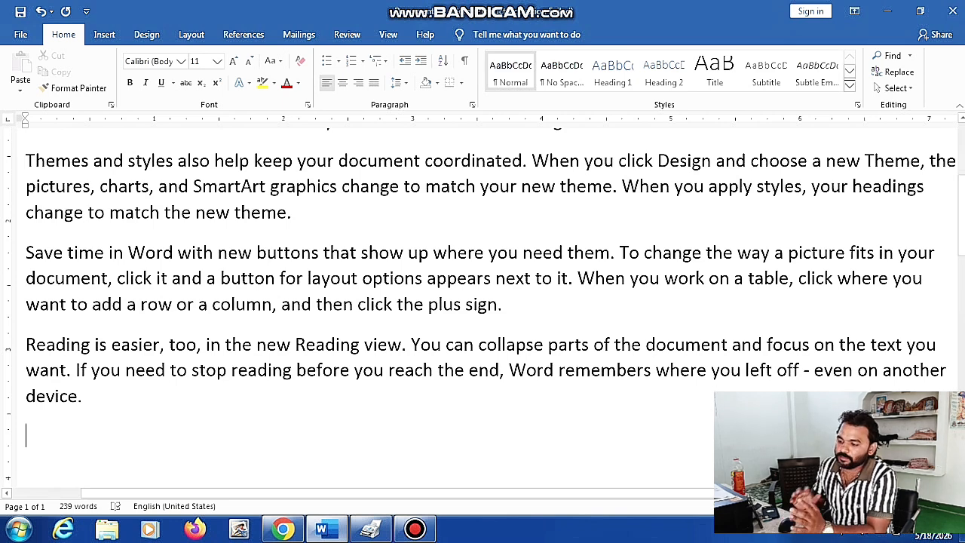
# Format the passage from "Themes and styles also help" through "SmartArt graphics" as bold, italic and underlined.
pyautogui.moveTo(26, 161); pyautogui.dragTo(341, 186)
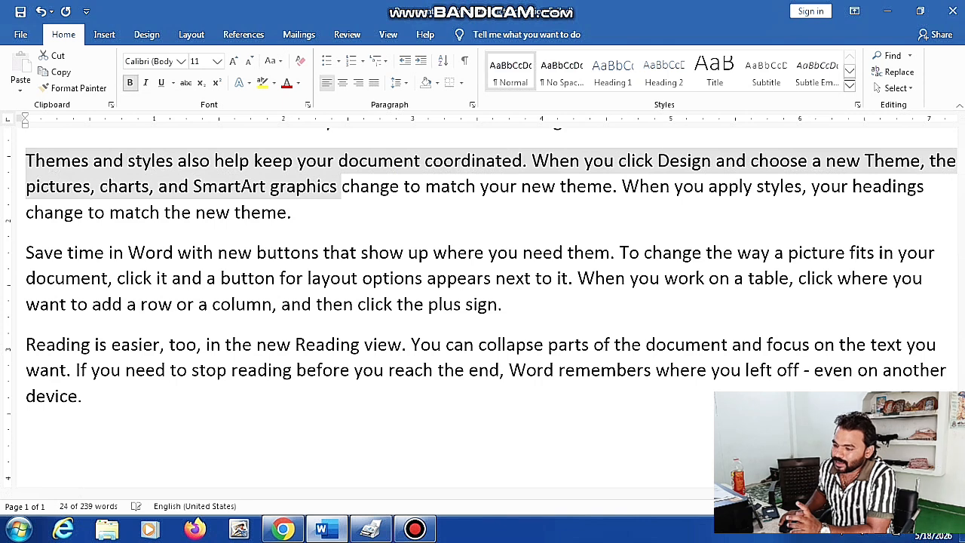
pyautogui.click(129, 82)
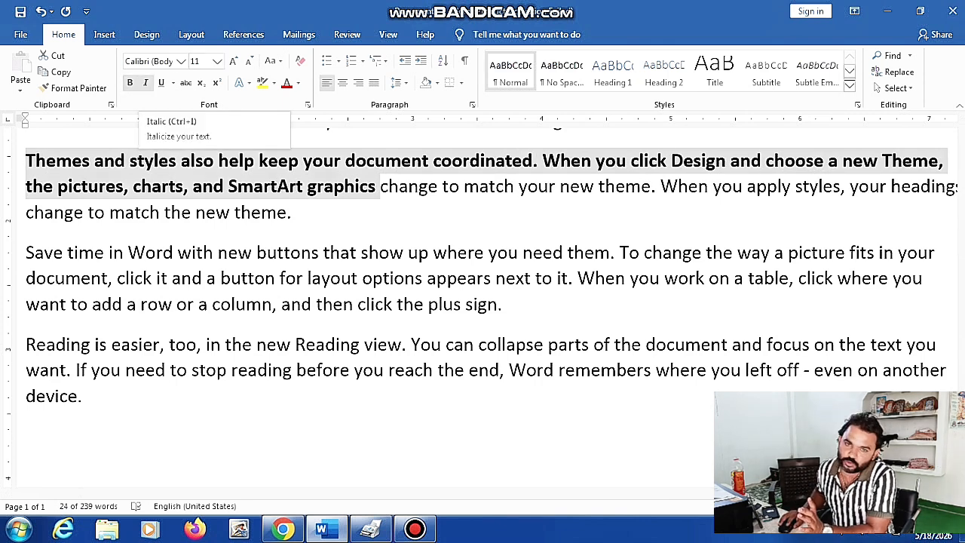
pyautogui.click(146, 82)
pyautogui.click(160, 82)
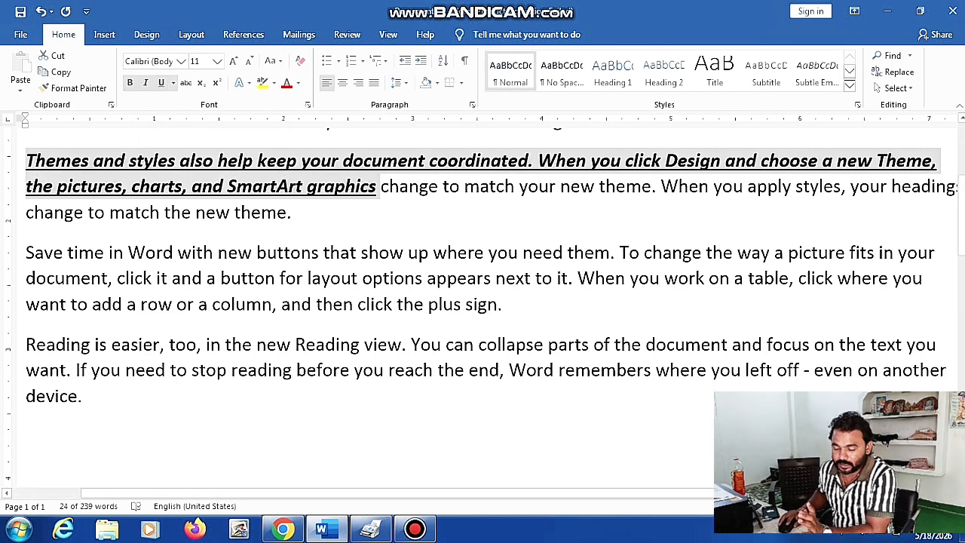
# Remove the bold, italic and underline formatting from the selected Themes passage.
pyautogui.hotkey('ctrl', 'b')
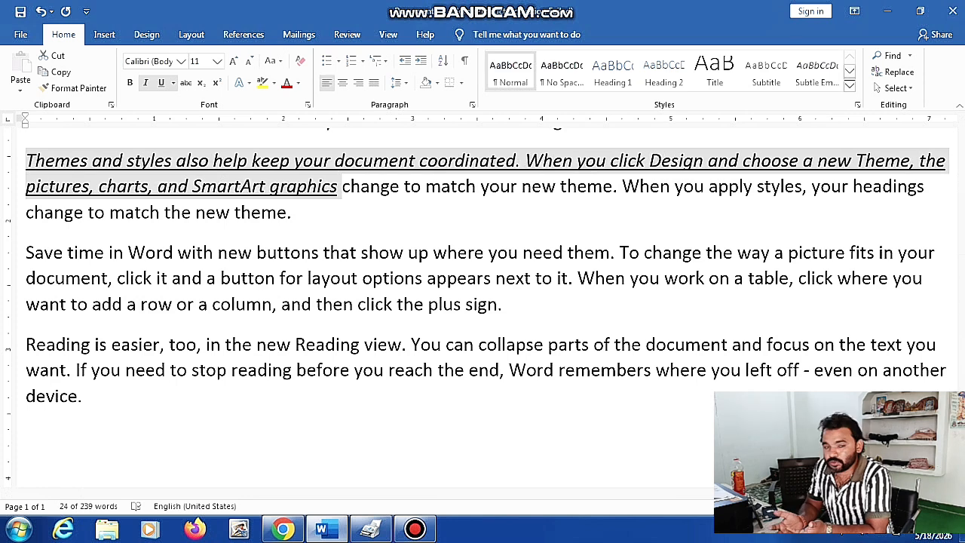
pyautogui.hotkey('ctrl', 'i')
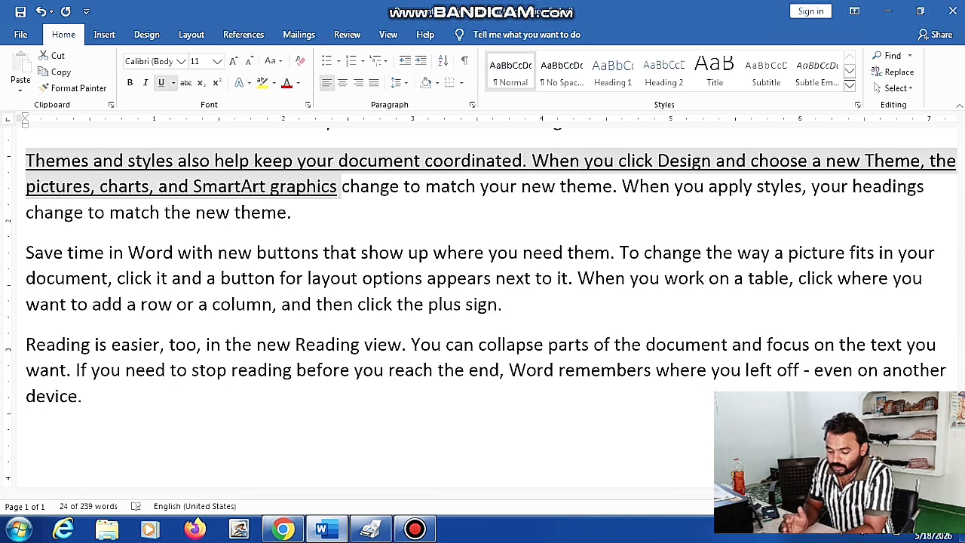
pyautogui.hotkey('ctrl', 'u')
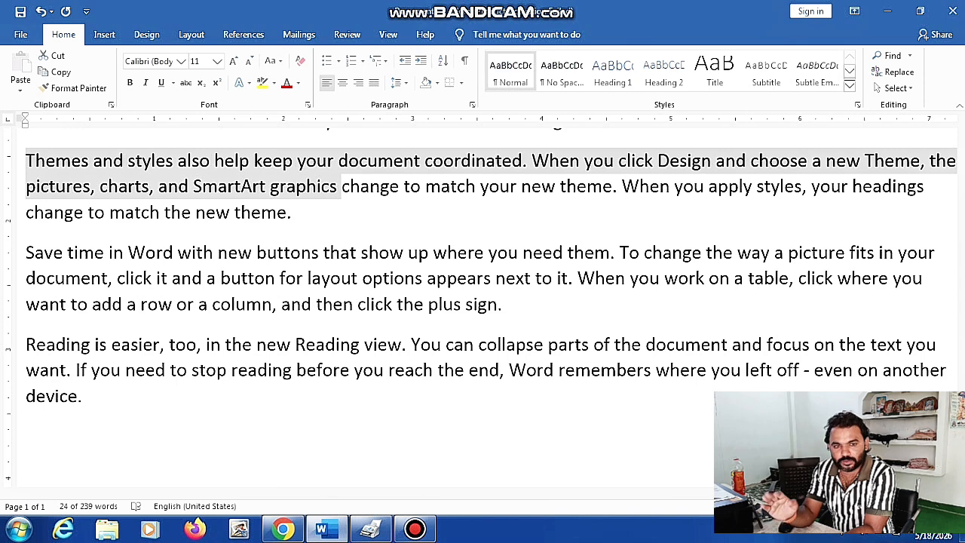
# Reapply bold, italic and underline to the selected Themes passage.
pyautogui.hotkey('ctrl', 'b')
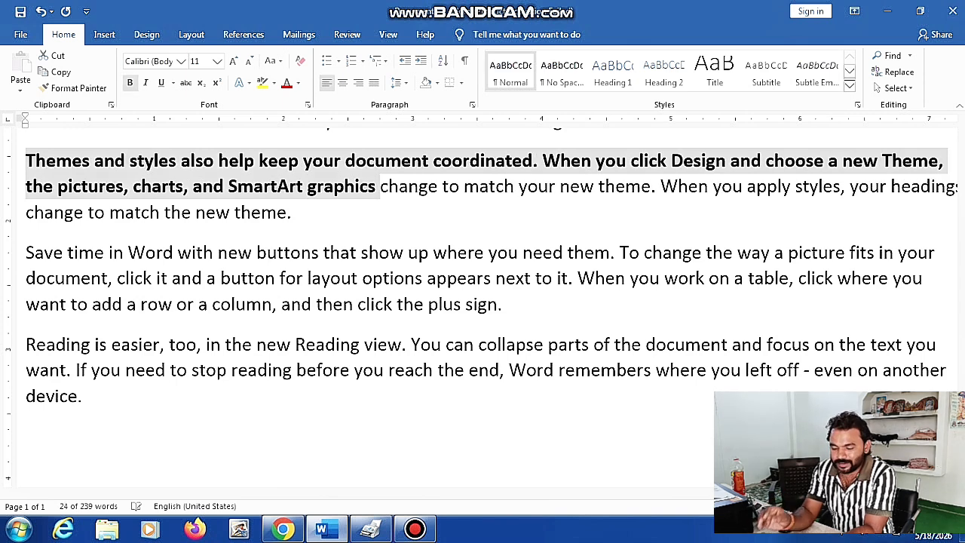
pyautogui.hotkey('ctrl', 'i')
pyautogui.hotkey('ctrl', 'u')
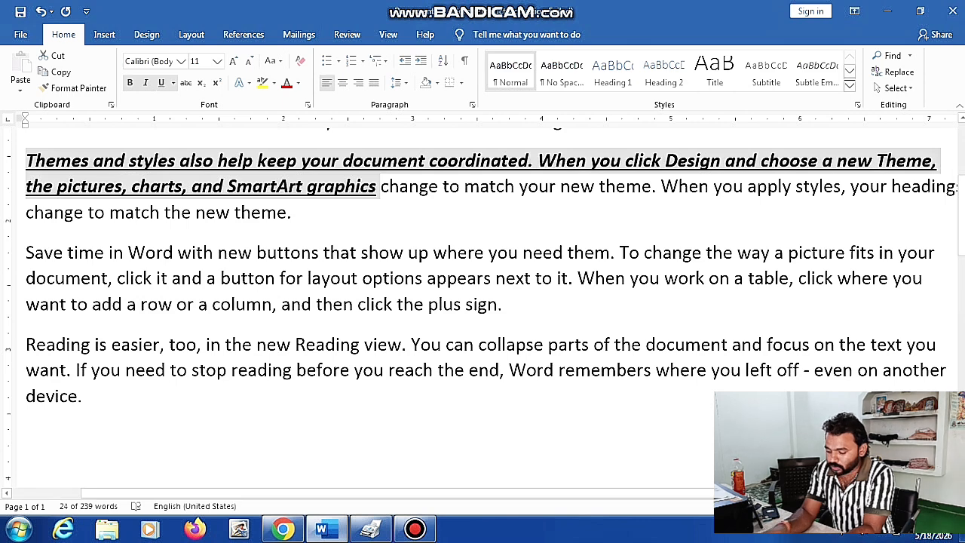
# Apply strikethrough to the line "change to match the new theme." and remove it again.
pyautogui.click(292, 212)
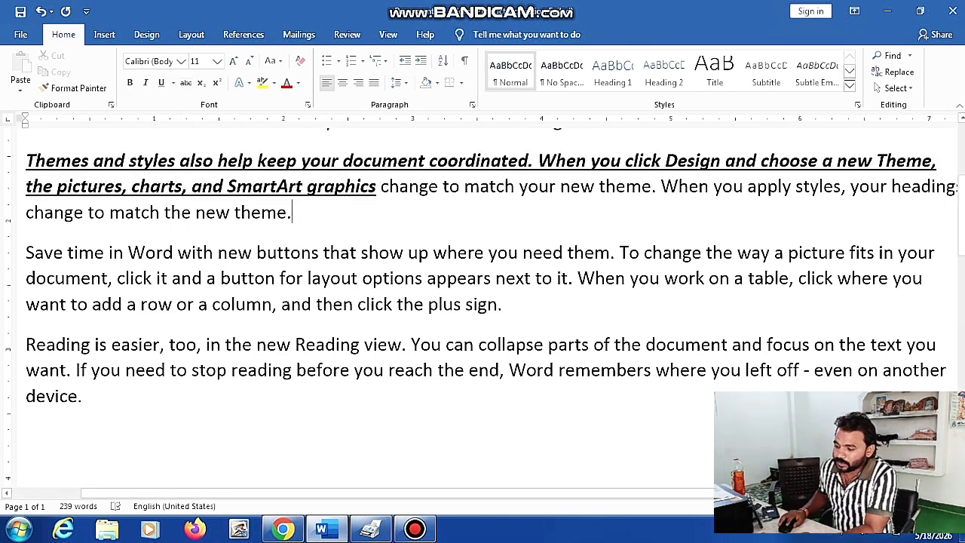
pyautogui.moveTo(292, 213); pyautogui.dragTo(26, 213)
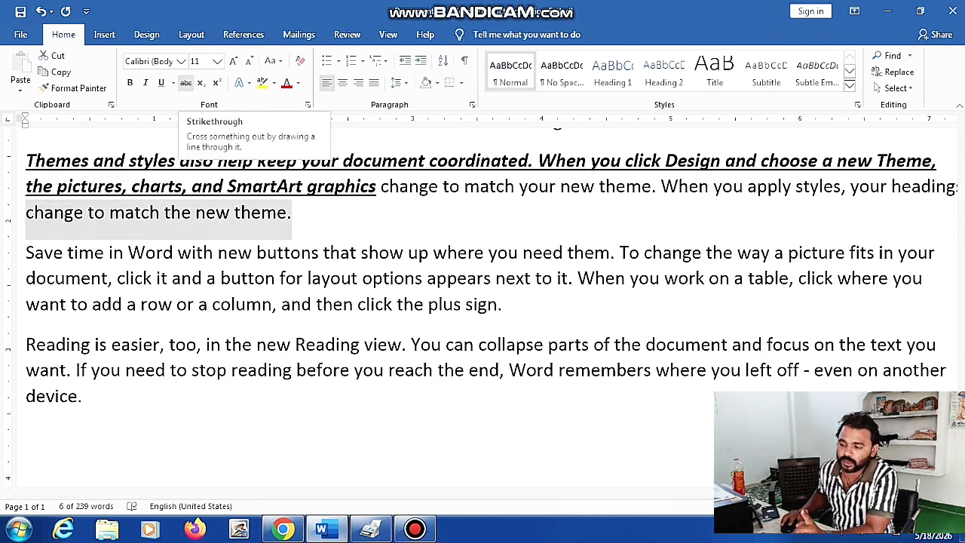
pyautogui.click(185, 82)
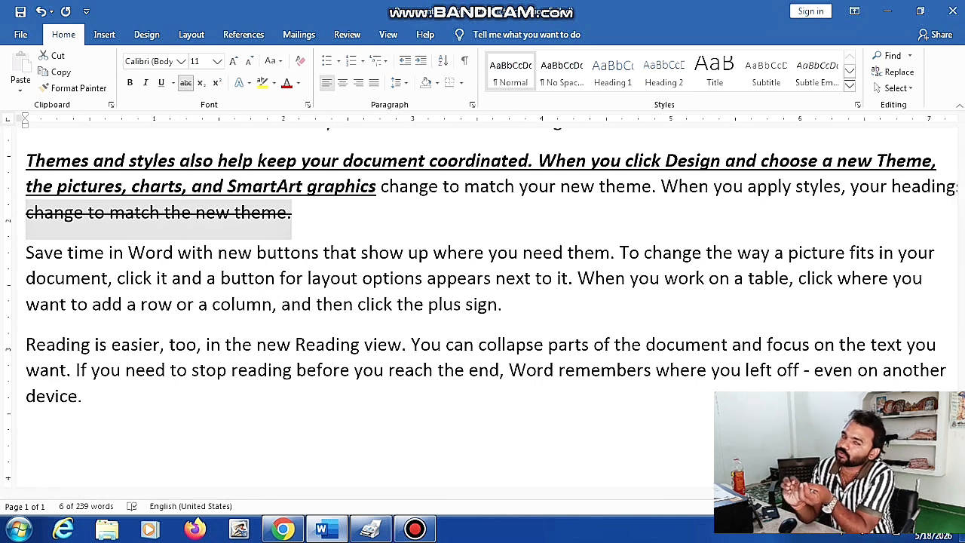
pyautogui.click(186, 83)
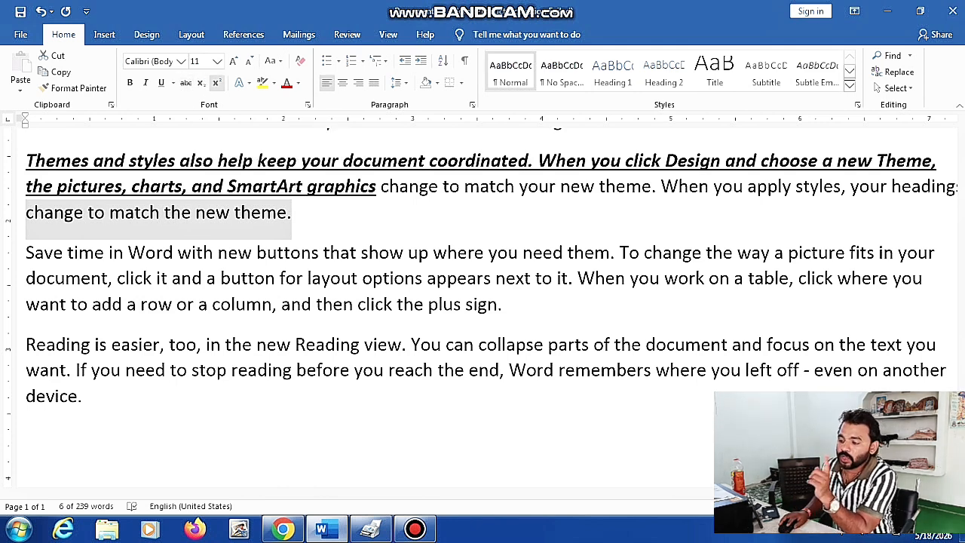
# Delete all the text in the document.
pyautogui.click(28, 434)
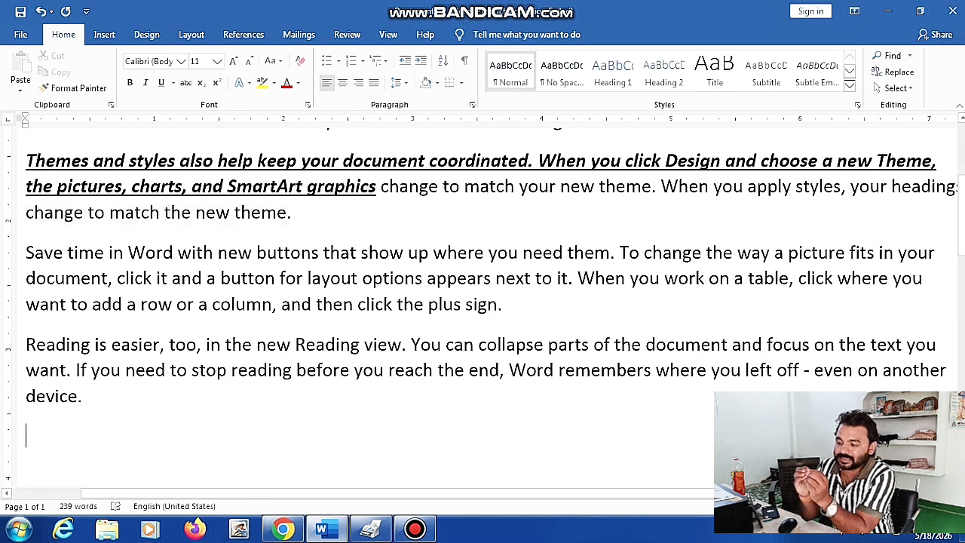
pyautogui.hotkey('ctrl', 'a')
pyautogui.scroll(3, 27, 435)
pyautogui.click(28, 435)
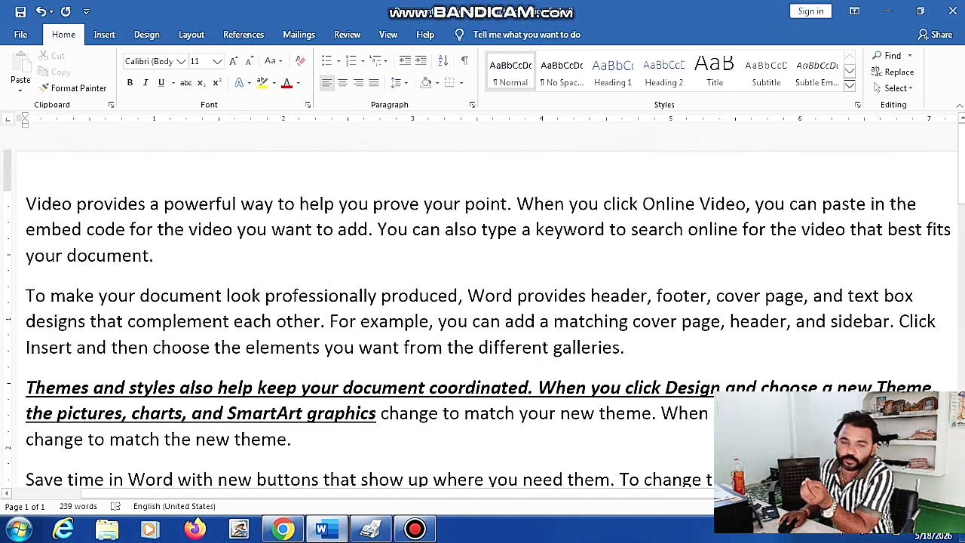
pyautogui.press('Delete')
pyautogui.hotkey('ctrl', 'a')
pyautogui.press('Delete')
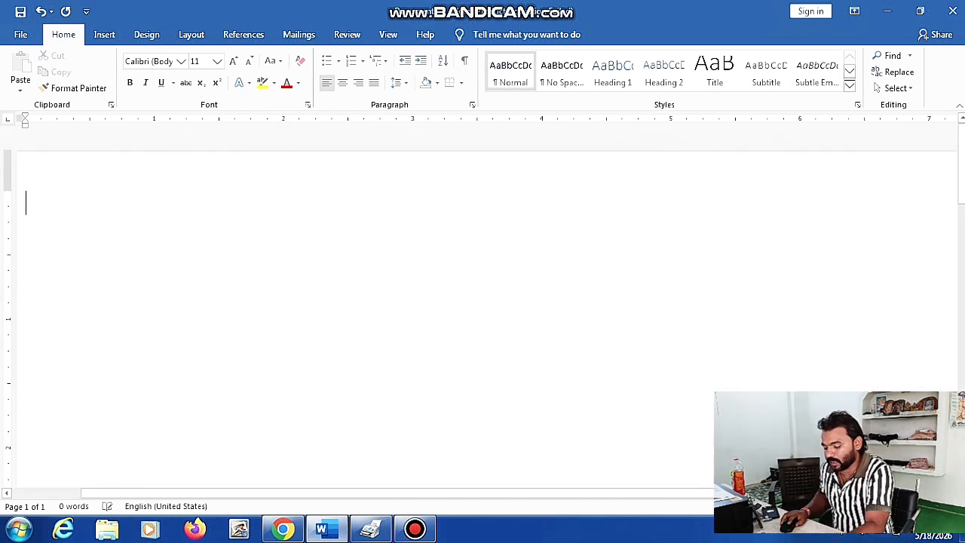
# Enter H2 in the empty document and format the 2 as subscript.
pyautogui.write('H2')
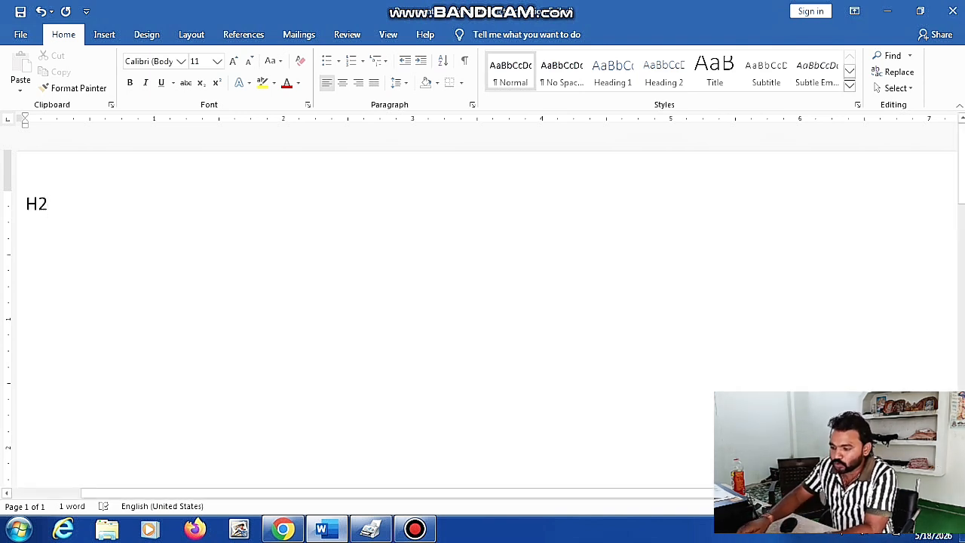
pyautogui.moveTo(49, 206); pyautogui.dragTo(38, 207)
pyautogui.click(49, 204)
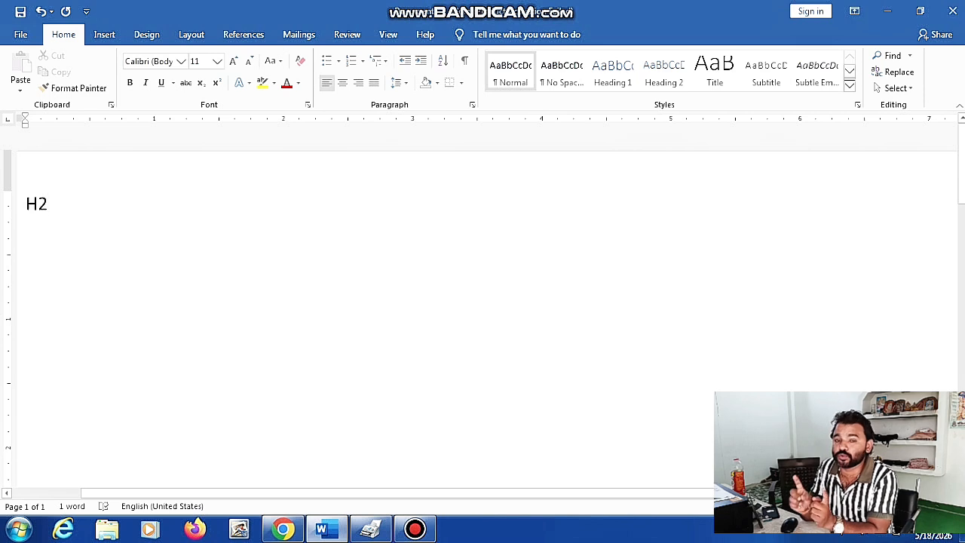
pyautogui.hotkey('shift', 'Left')
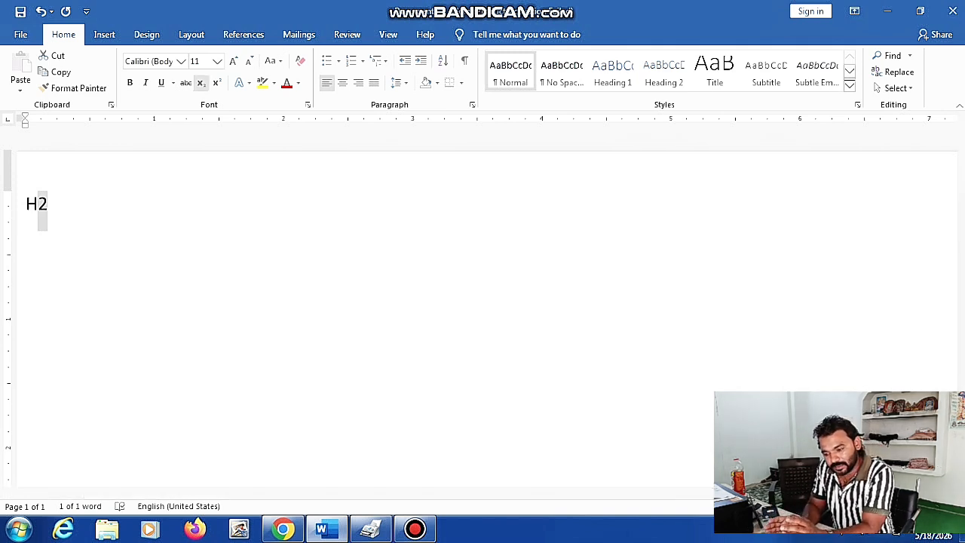
pyautogui.click(199, 82)
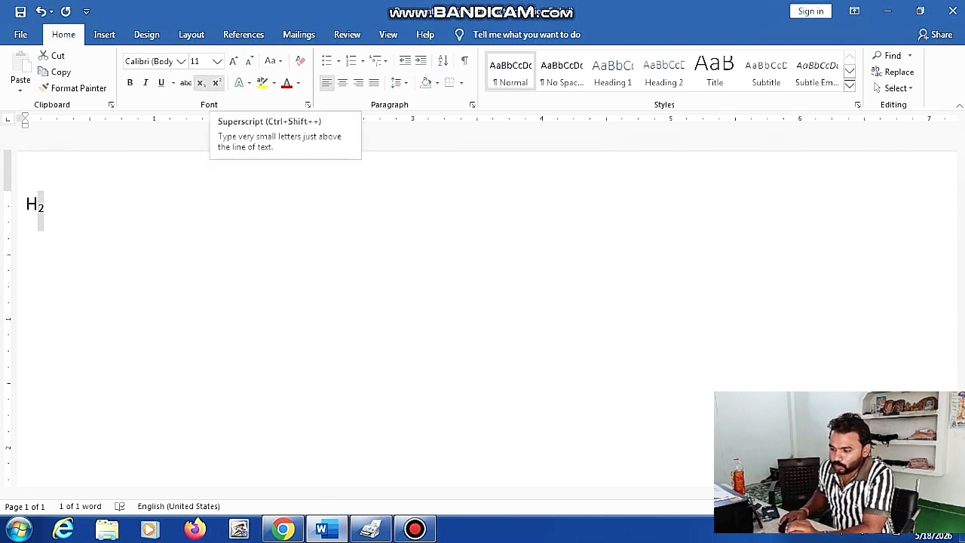
# Switch the 2 in H2 to superscript, back to normal text, to subscript and finally to superscript.
pyautogui.click(216, 82)
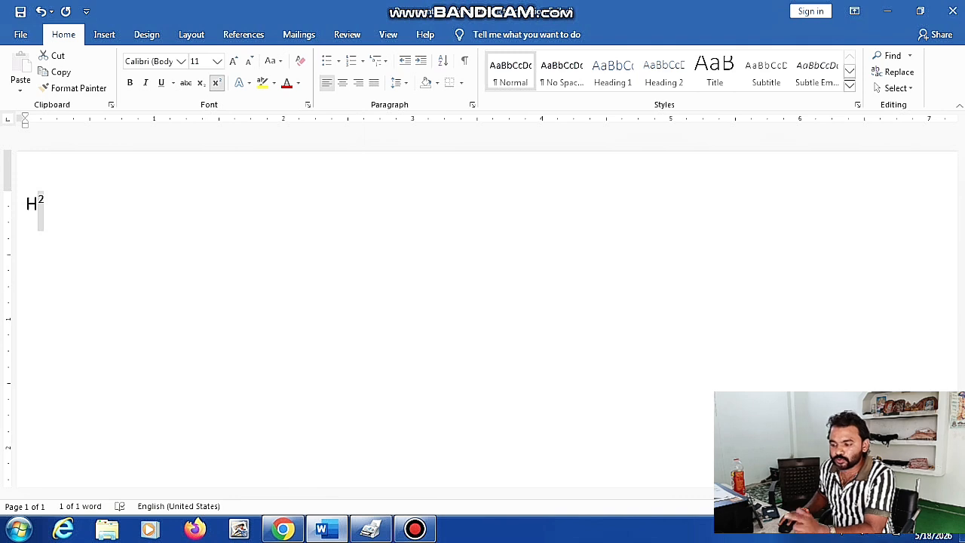
pyautogui.click(217, 82)
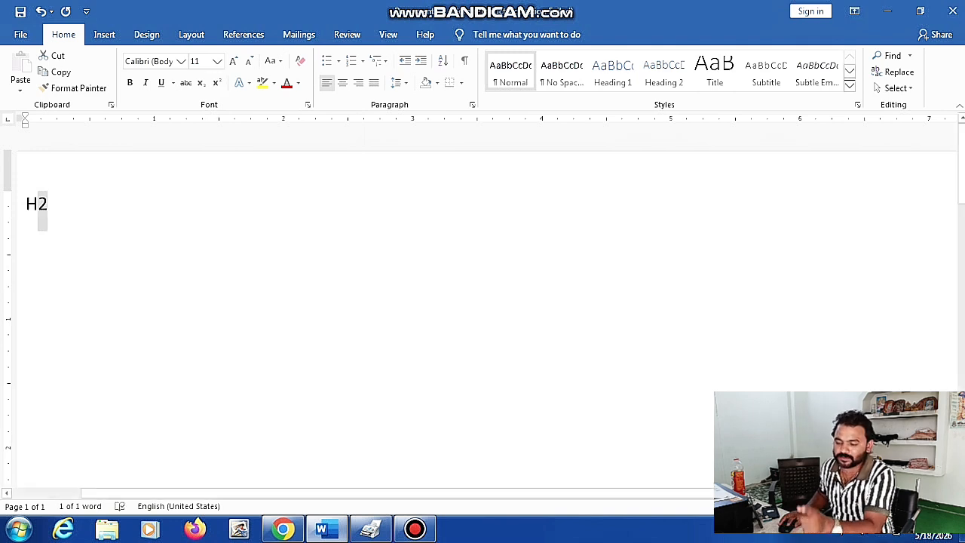
pyautogui.hotkey('ctrl', '=')
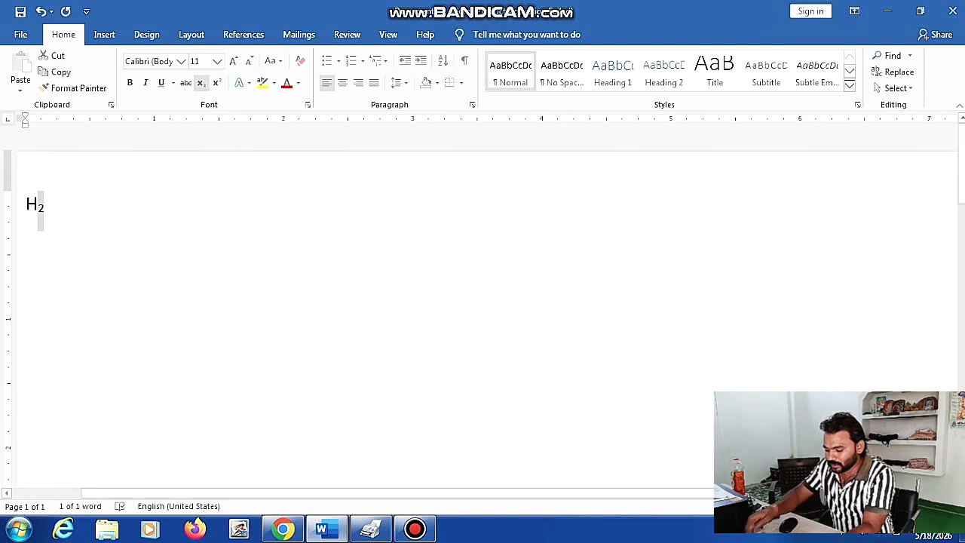
pyautogui.hotkey('ctrl', 'shift', '=')
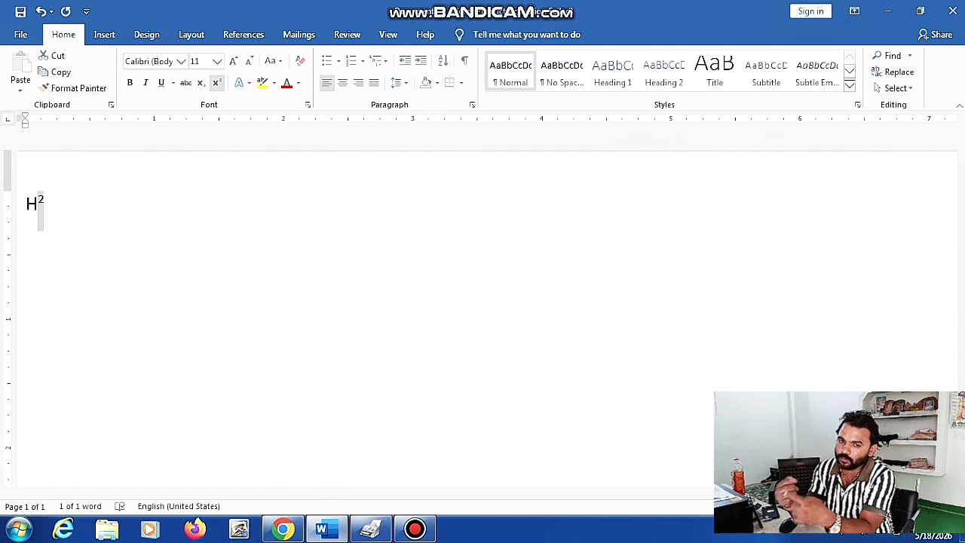
# Undo the H2 formatting, its entry and the text deletion to restore the document's paragraphs.
pyautogui.hotkey('ctrl', 'z')
pyautogui.hotkey('ctrl', 'z')
pyautogui.hotkey('ctrl', 'z')
pyautogui.hotkey('ctrl', 'z')
pyautogui.hotkey('ctrl', 'z')
pyautogui.hotkey('ctrl', 'z')
pyautogui.hotkey('ctrl', 'z')
pyautogui.hotkey('ctrl', 'z')
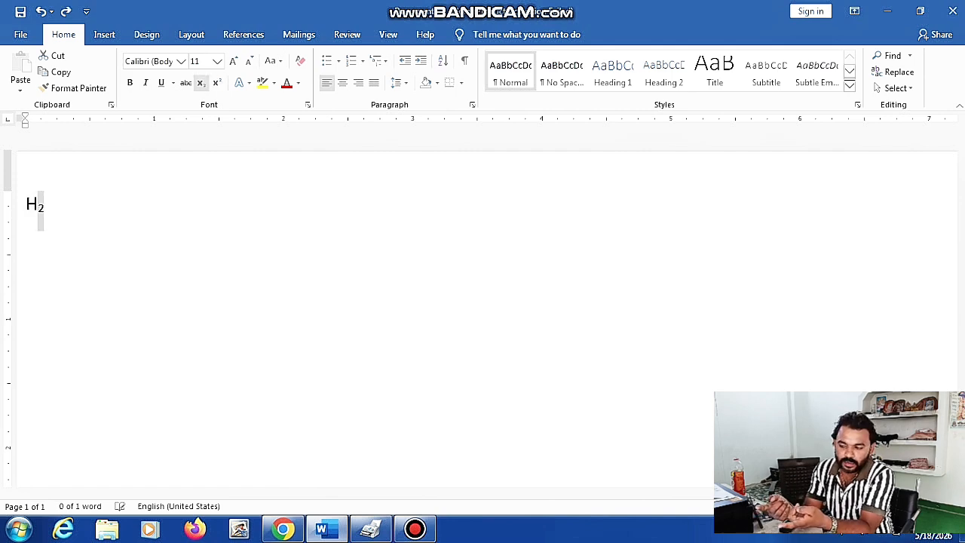
pyautogui.hotkey('ctrl', 'z')
pyautogui.hotkey('ctrl', 'z')
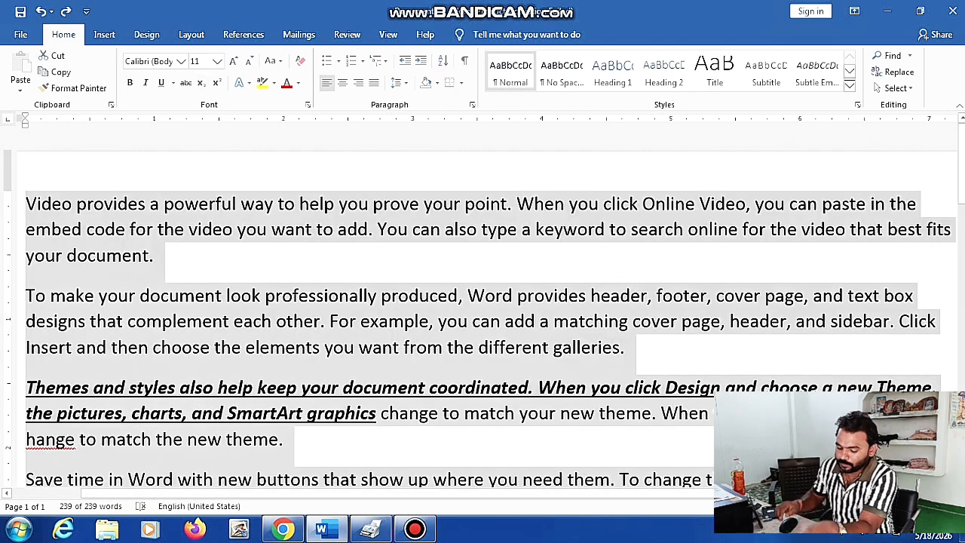
# Select the whole first paragraph and preview the text effect styles on it without applying one.
pyautogui.click(233, 229)
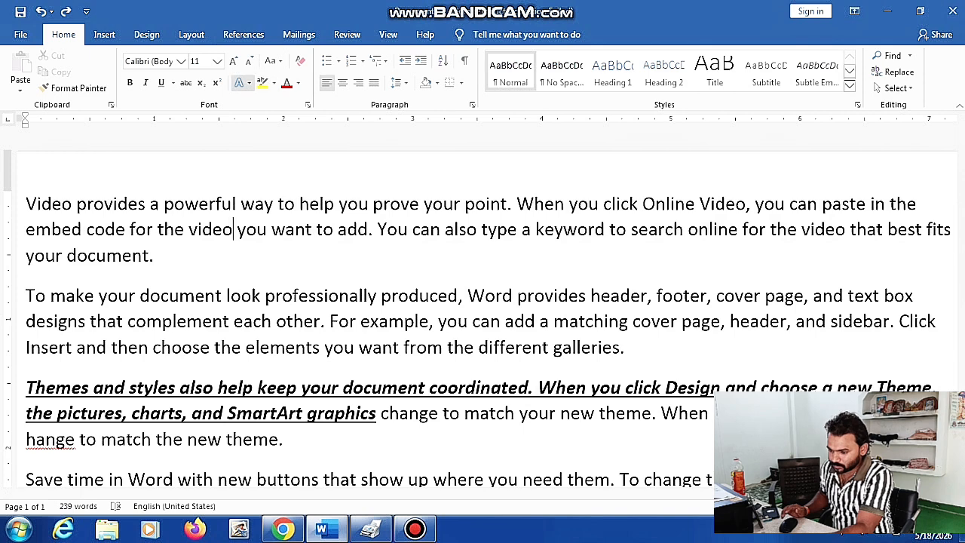
pyautogui.click(243, 83)
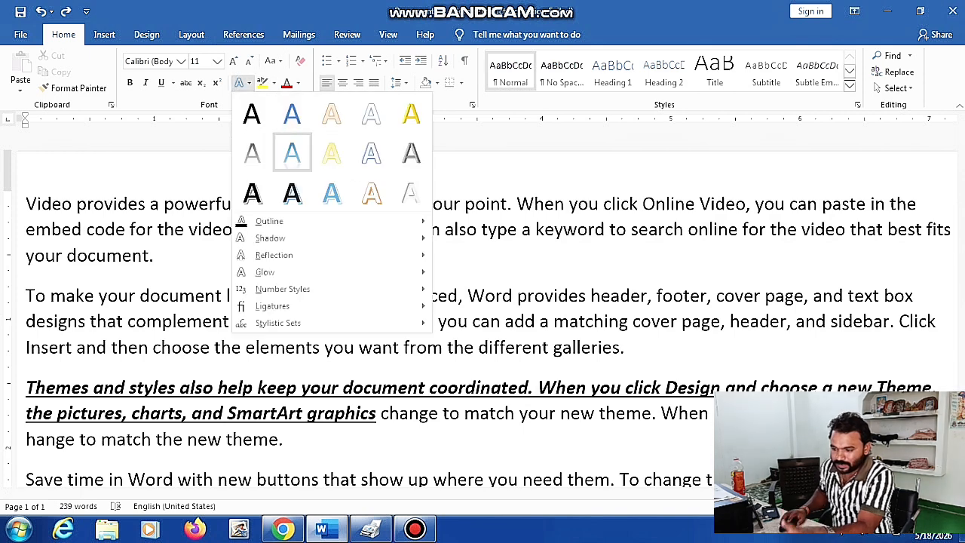
pyautogui.click(468, 229)
pyautogui.tripleClick(468, 229)
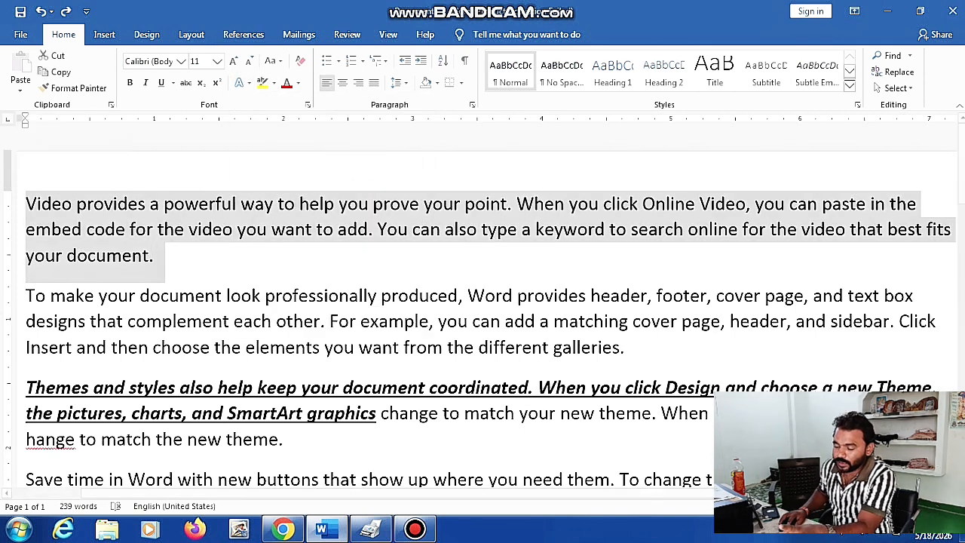
pyautogui.click(241, 82)
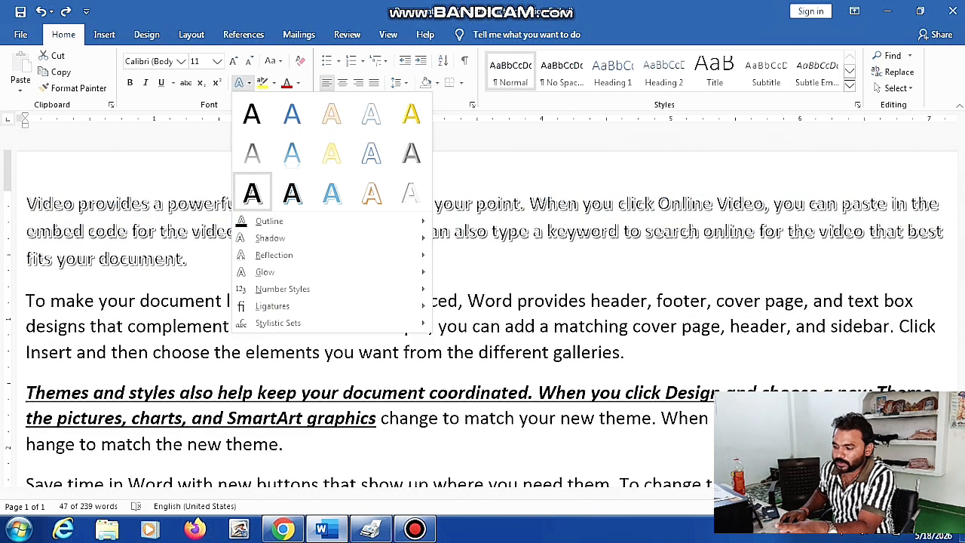
pyautogui.press('Escape')
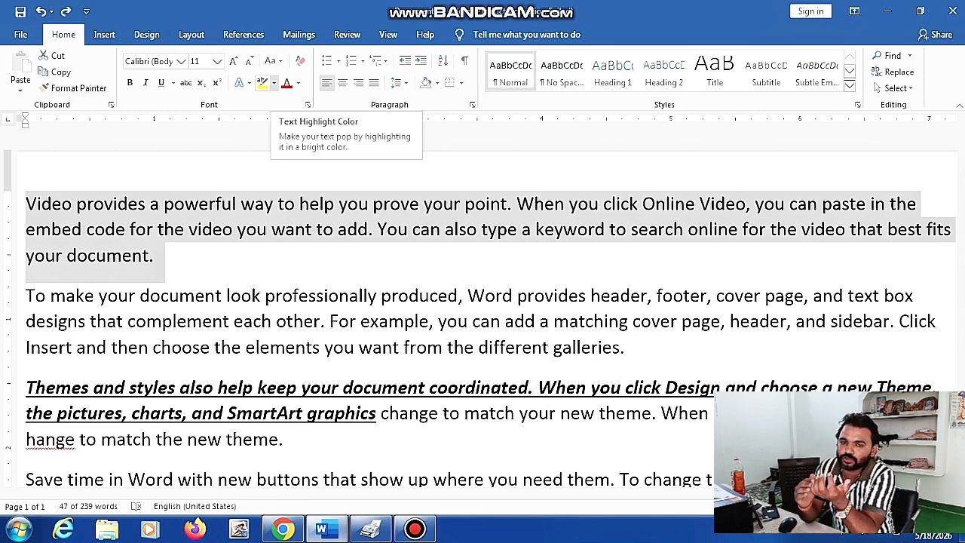
# Highlight the first paragraph in yellow and undo the highlight.
pyautogui.click(273, 83)
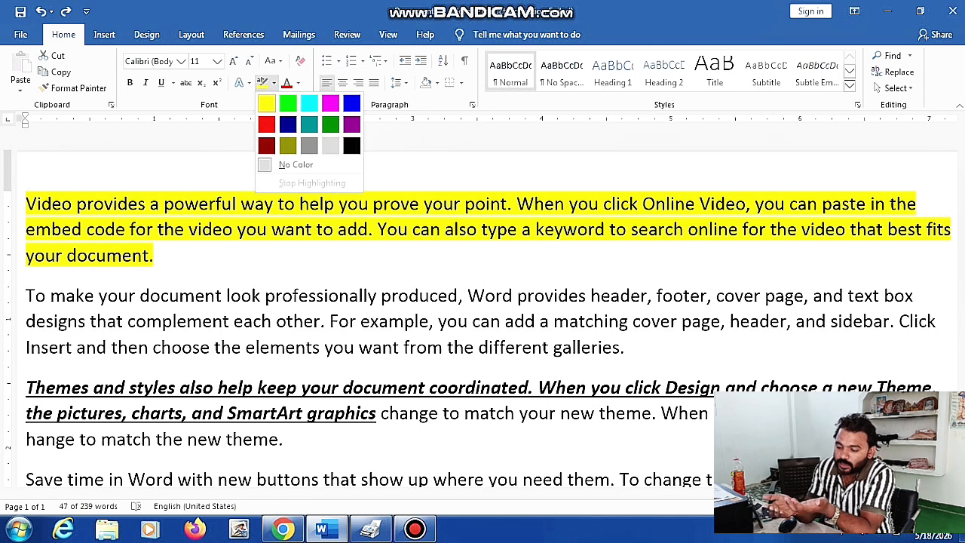
pyautogui.click(267, 105)
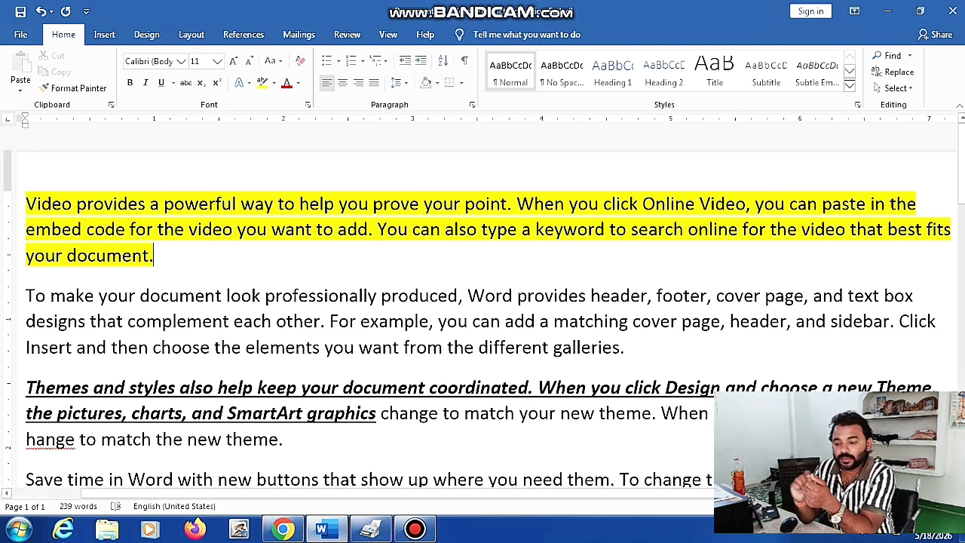
pyautogui.hotkey('ctrl', 'z')
# Select the last two lines of the first paragraph and preview text highlight colors on them without applying one.
pyautogui.press('Right')
pyautogui.hotkey('ctrl', 'shift', 'Left')
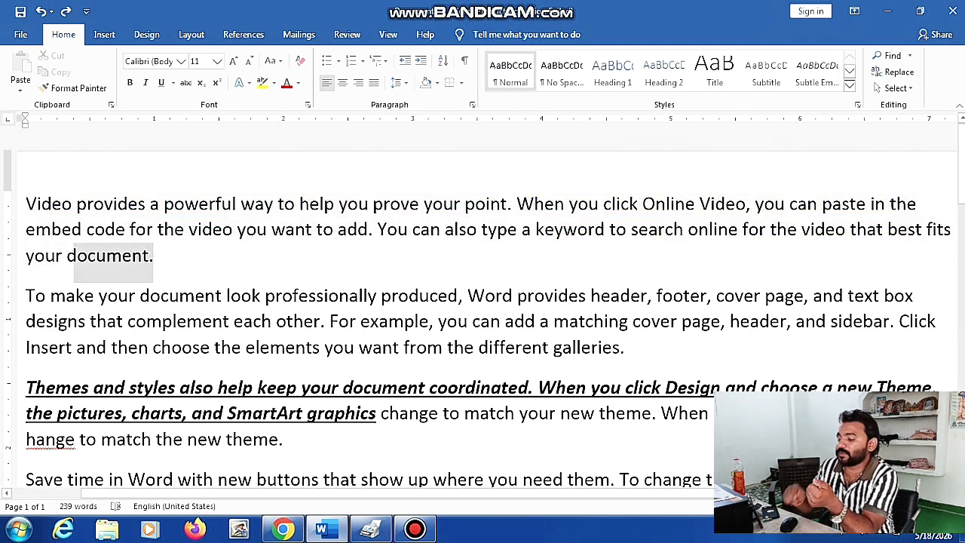
pyautogui.hotkey('ctrl', 'shift', 'Left')
pyautogui.hotkey('shift', 'Up')
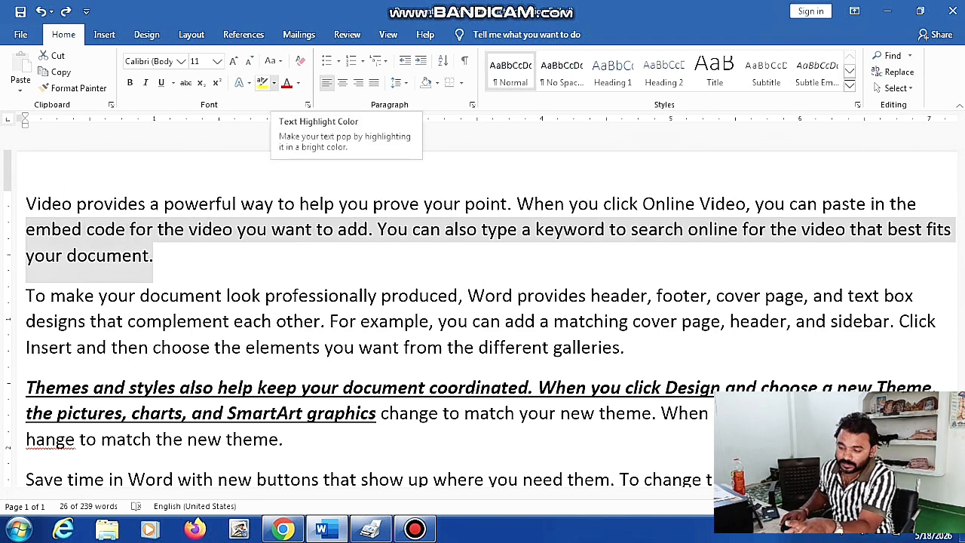
pyautogui.click(273, 83)
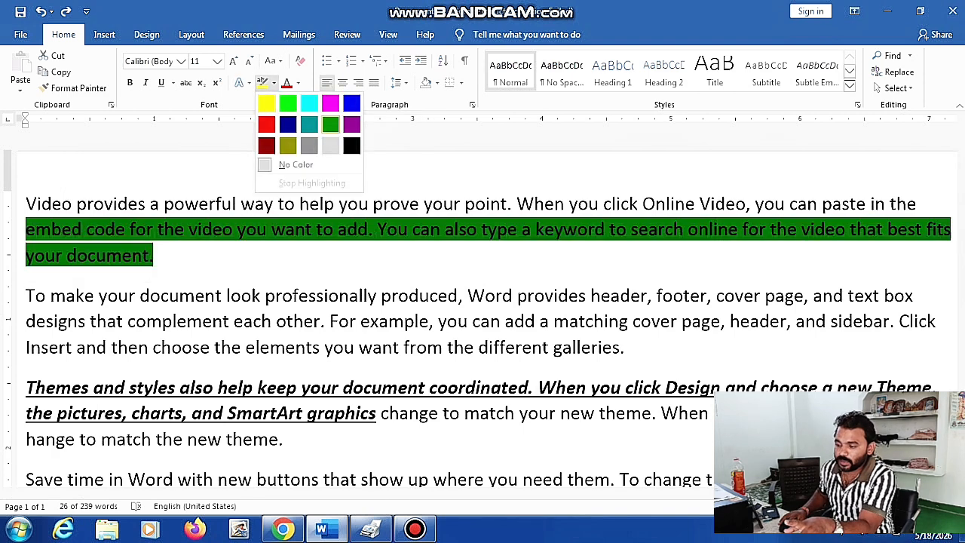
pyautogui.press('Escape')
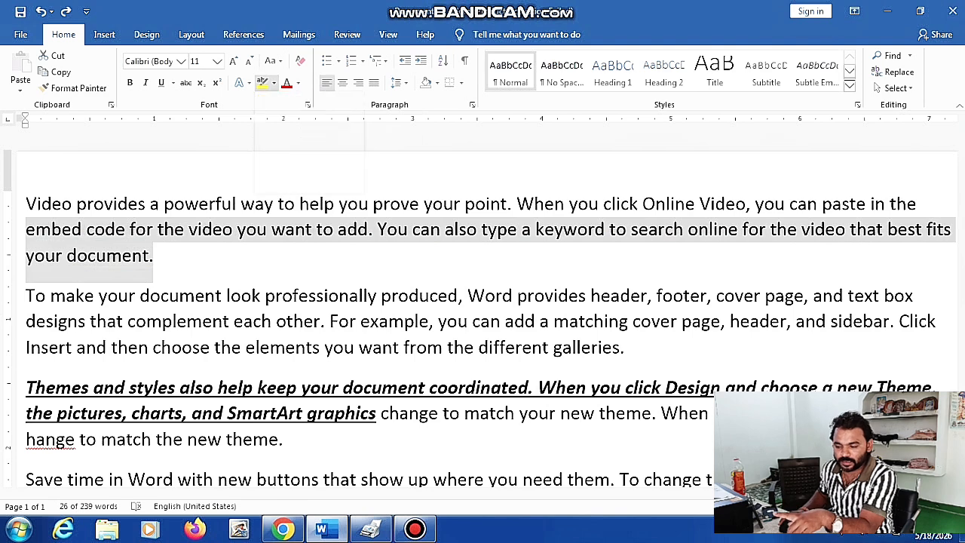
# Select the whole first paragraph and preview font colors on it without applying one.
pyautogui.click(157, 256)
pyautogui.moveTo(26, 204); pyautogui.dragTo(164, 257)
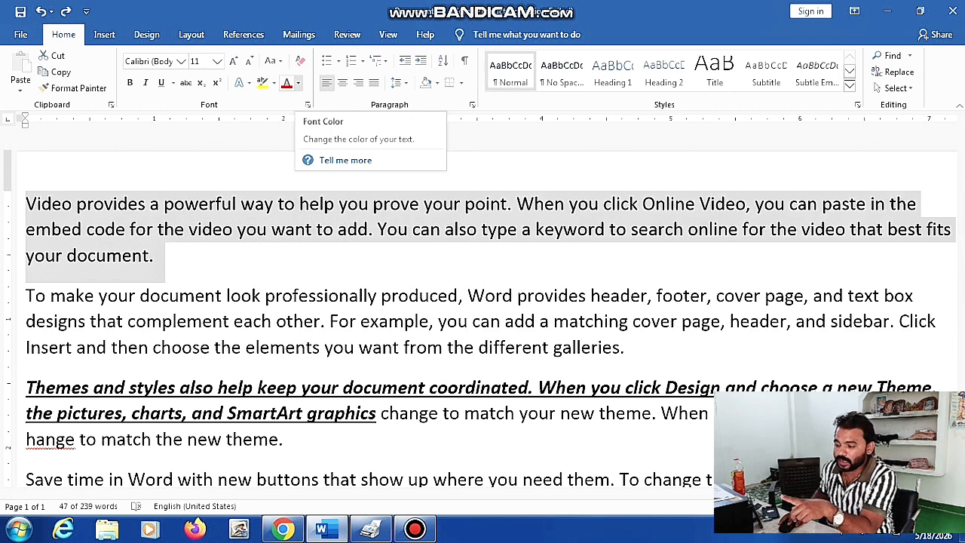
pyautogui.click(298, 83)
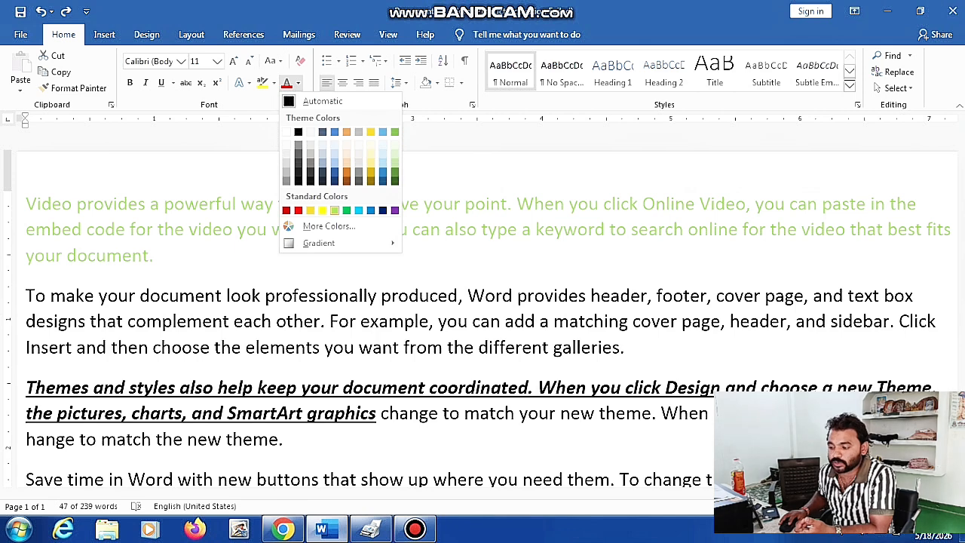
pyautogui.click(329, 226)
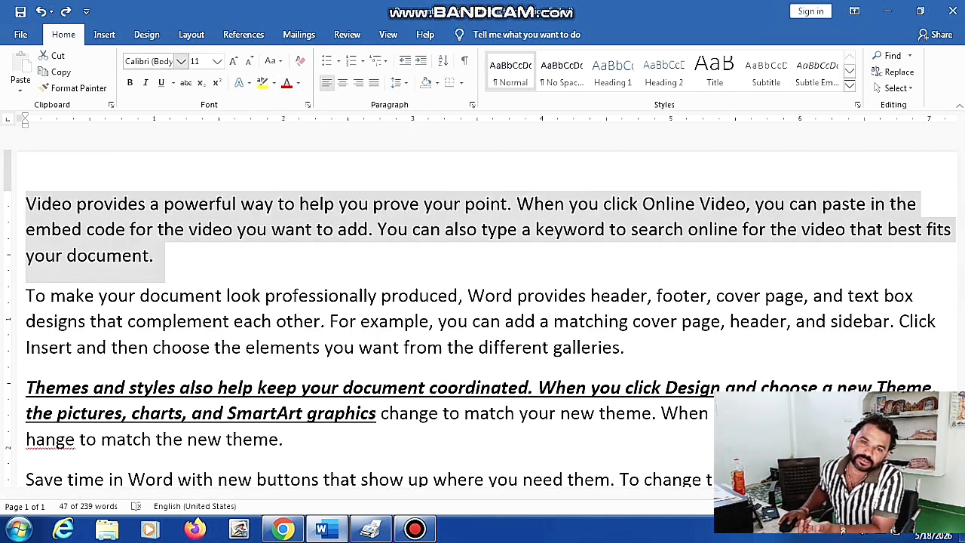
# Change the first paragraph's font to Berlin Sans FB Demi.
pyautogui.click(181, 61)
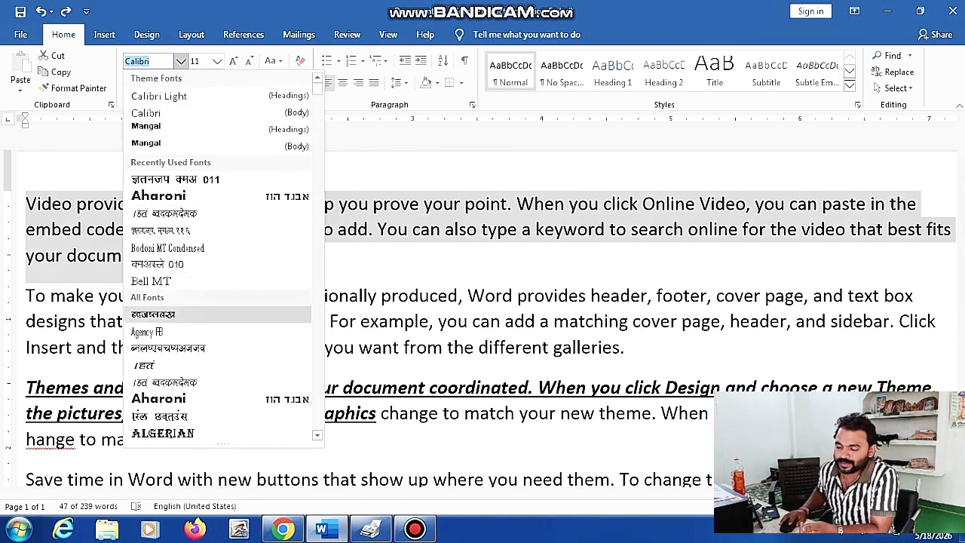
pyautogui.scroll(-15, 219, 314)
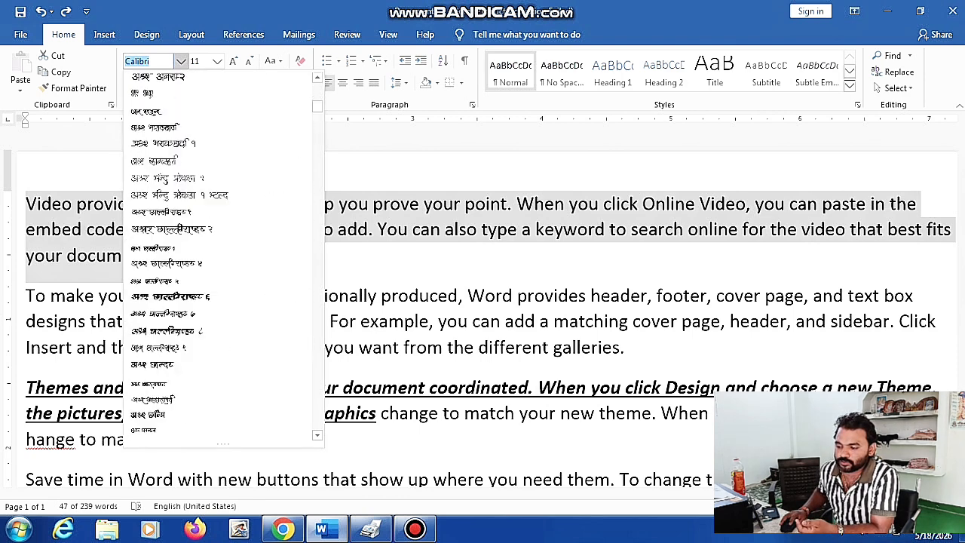
pyautogui.scroll(-15, 219, 264)
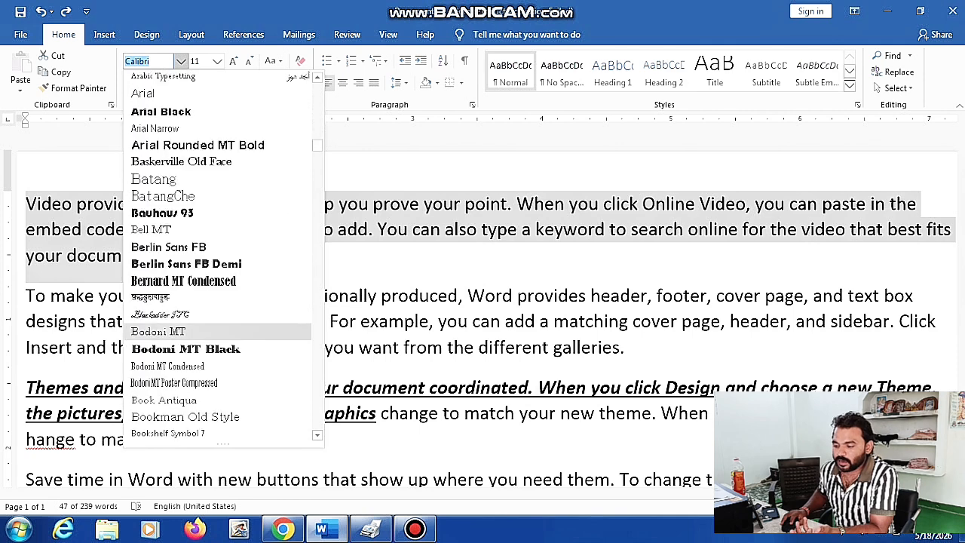
pyautogui.click(186, 264)
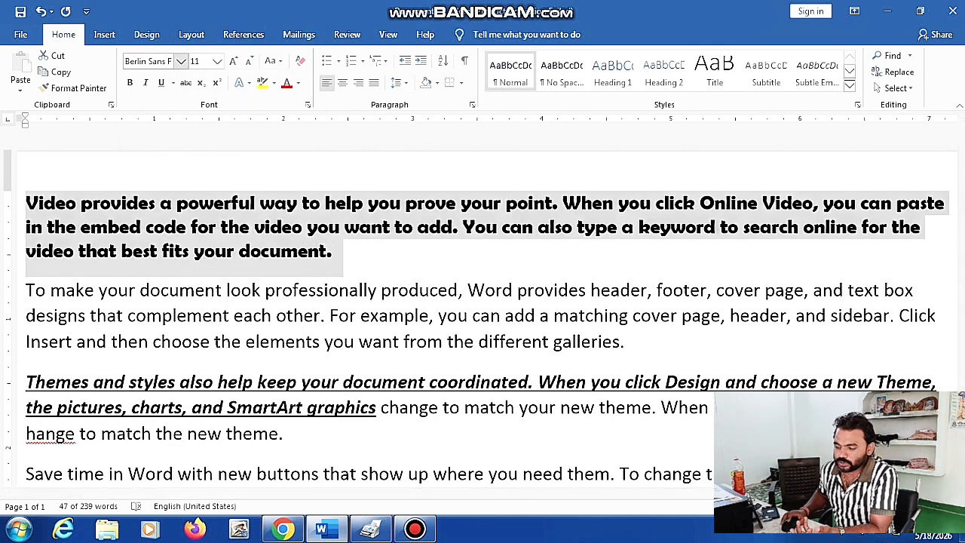
pyautogui.click(180, 61)
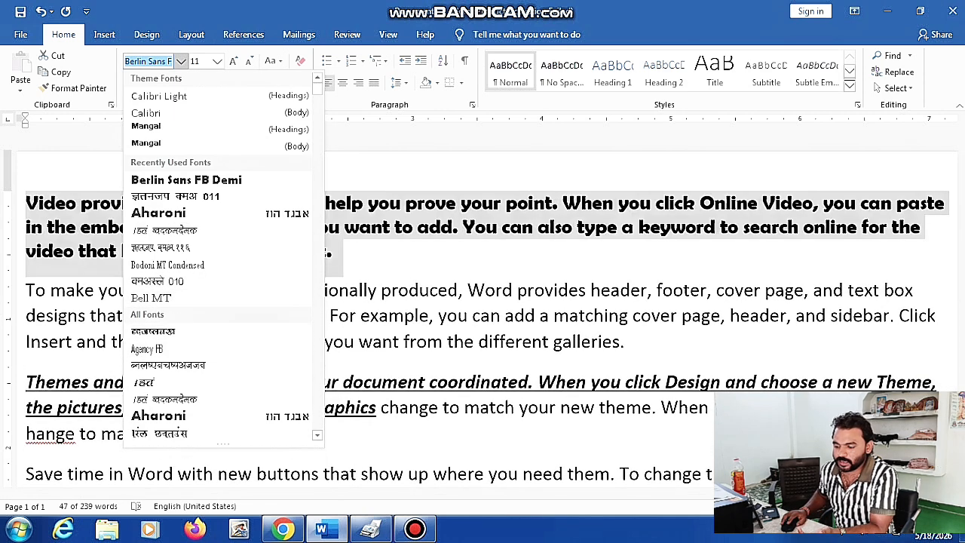
pyautogui.click(186, 179)
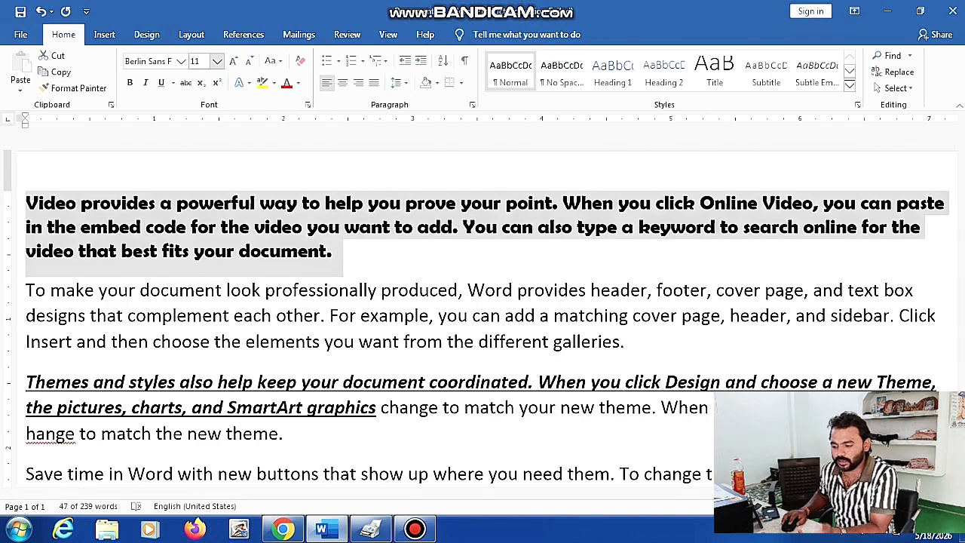
# Set the first paragraph's font size to 100, undo the change and clear the selection.
pyautogui.click(217, 61)
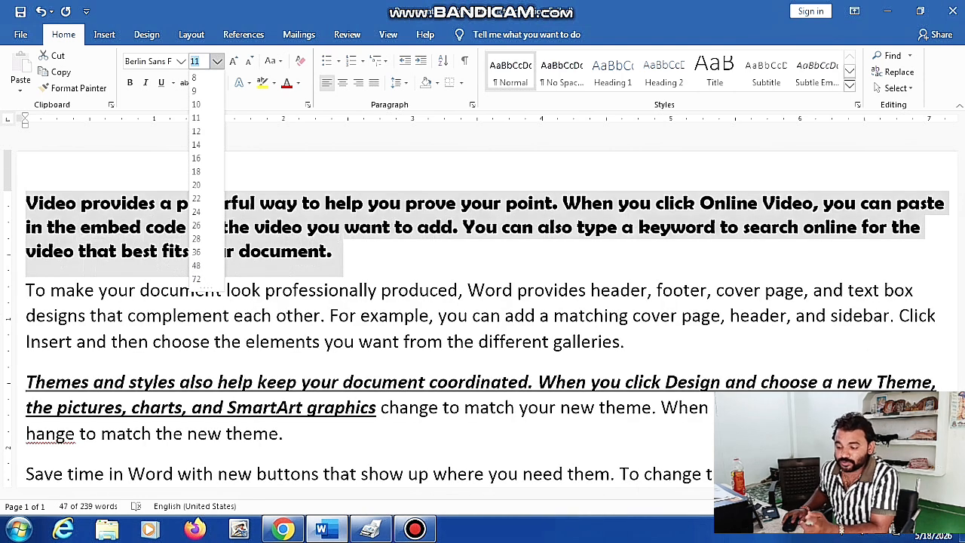
pyautogui.click(201, 61)
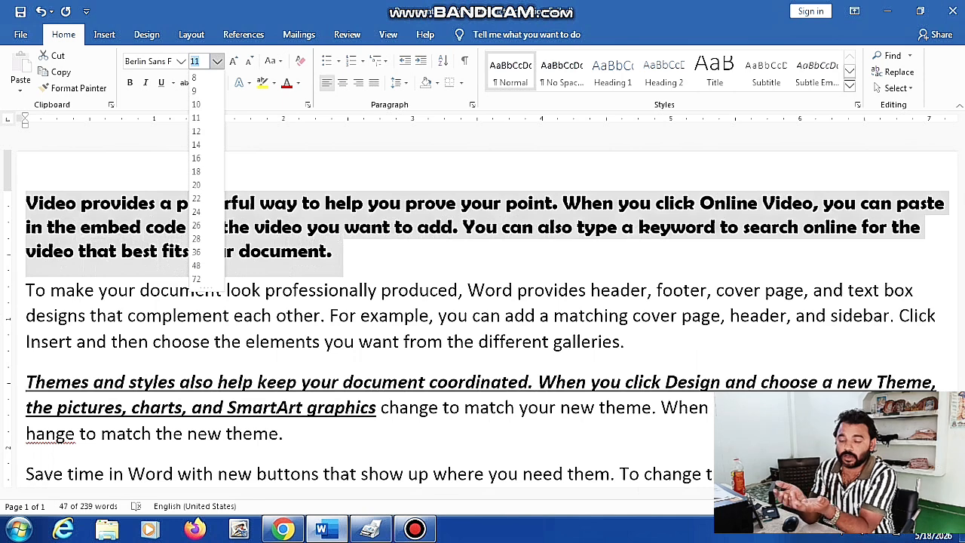
pyautogui.write('1000')
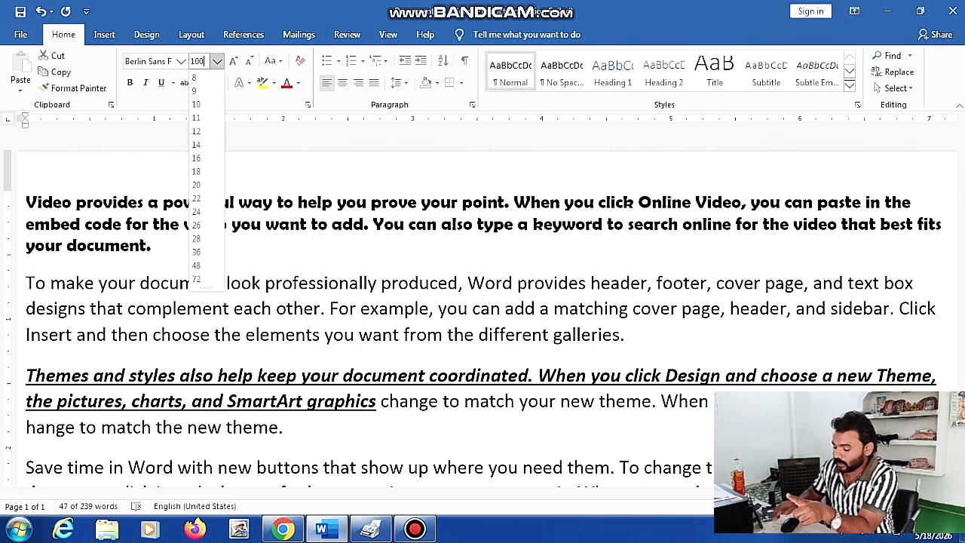
pyautogui.press('Return')
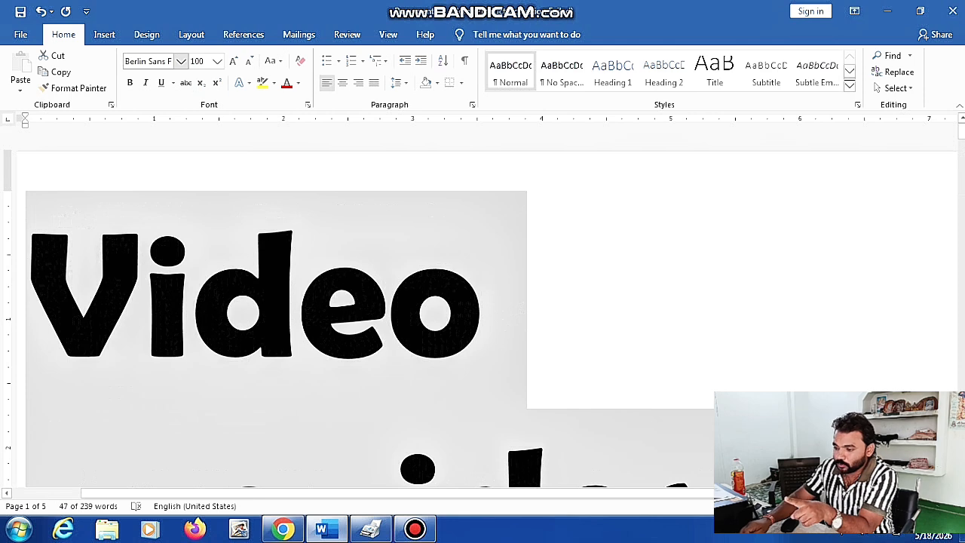
pyautogui.hotkey('ctrl', 'z')
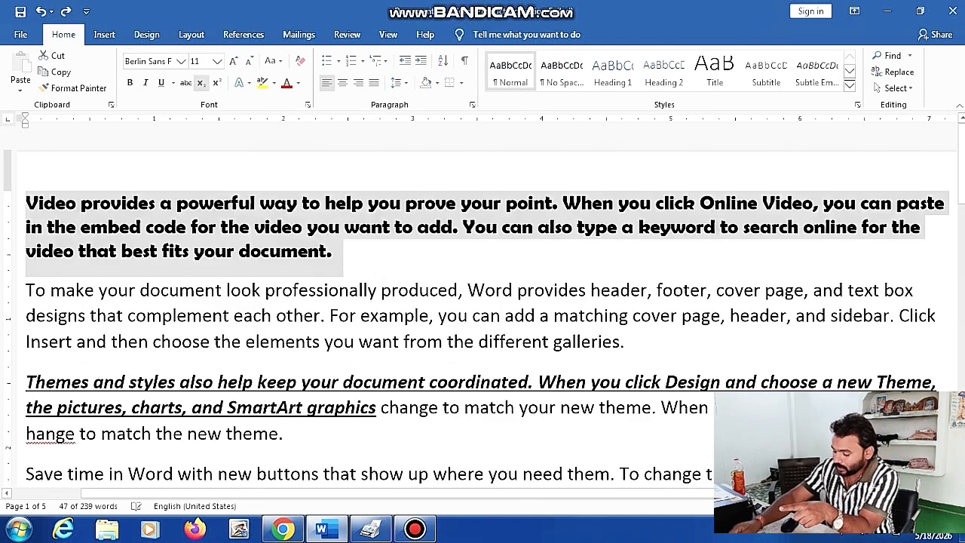
pyautogui.click(333, 251)
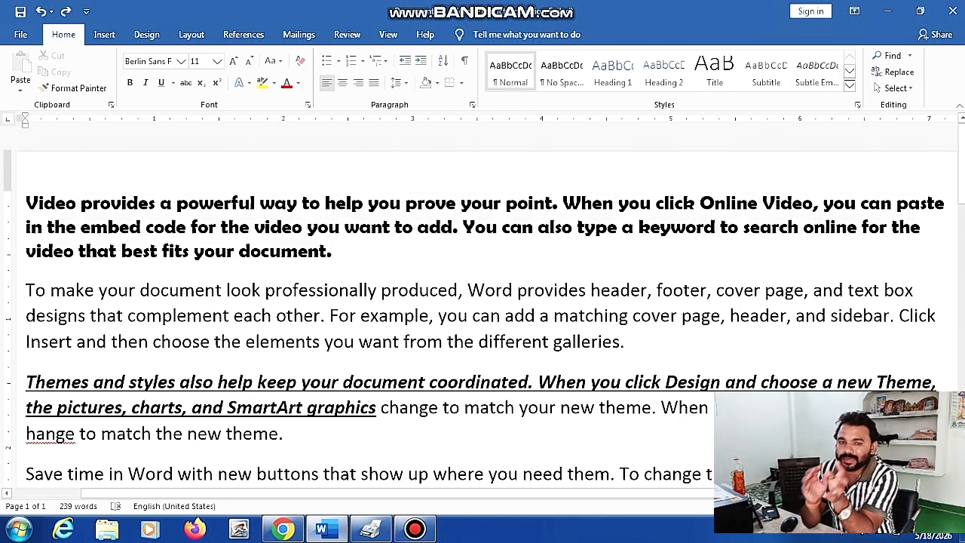
# Select the first paragraph and grow its font size step by step to 26.
pyautogui.moveTo(333, 251); pyautogui.dragTo(28, 202)
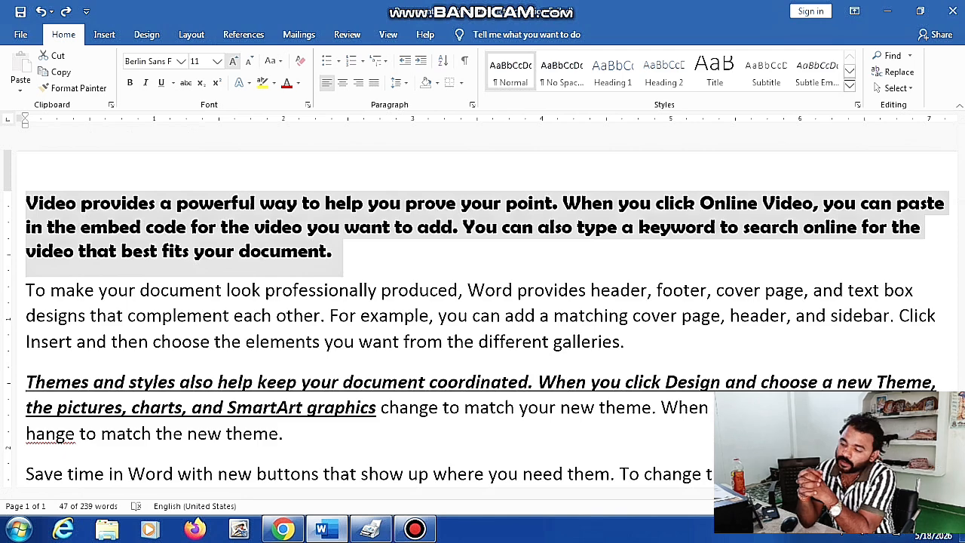
pyautogui.click(234, 61)
pyautogui.click(233, 61)
pyautogui.click(234, 61)
pyautogui.click(234, 61)
pyautogui.click(233, 61)
pyautogui.click(234, 61)
pyautogui.click(233, 61)
pyautogui.click(233, 61)
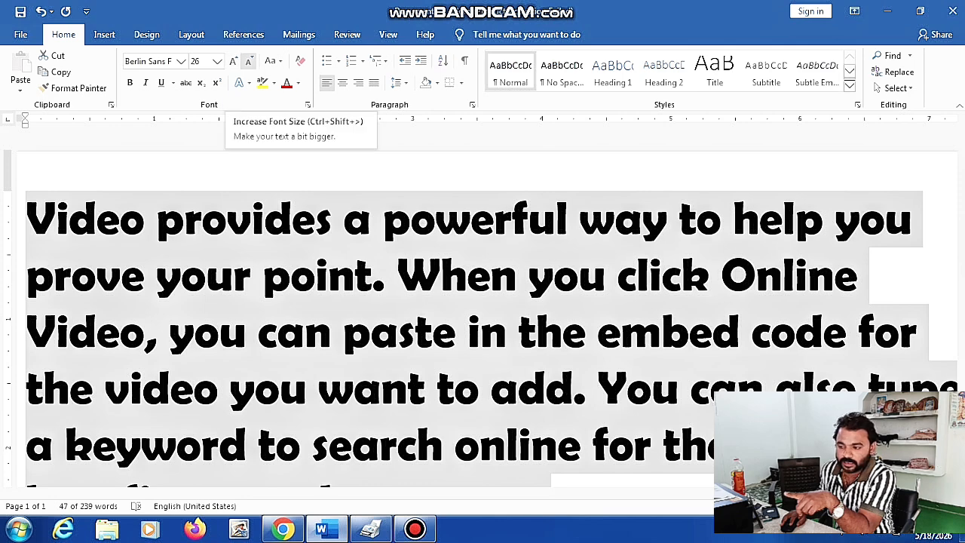
# Shrink the first paragraph's font size step by step to 9 and raise it back to 11.
pyautogui.click(248, 60)
pyautogui.click(247, 60)
pyautogui.click(248, 60)
pyautogui.click(248, 60)
pyautogui.click(248, 60)
pyautogui.click(248, 61)
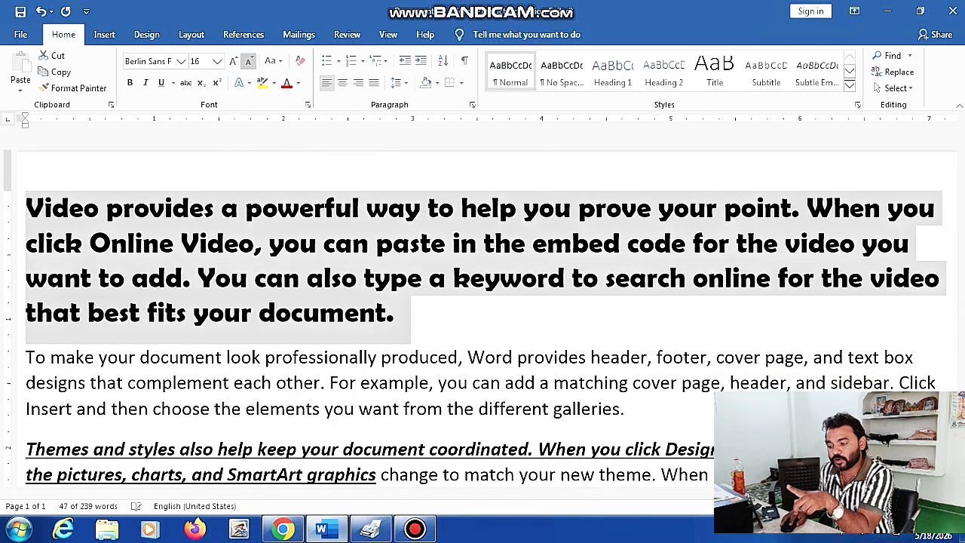
pyautogui.click(248, 60)
pyautogui.click(247, 61)
pyautogui.click(248, 61)
pyautogui.click(248, 60)
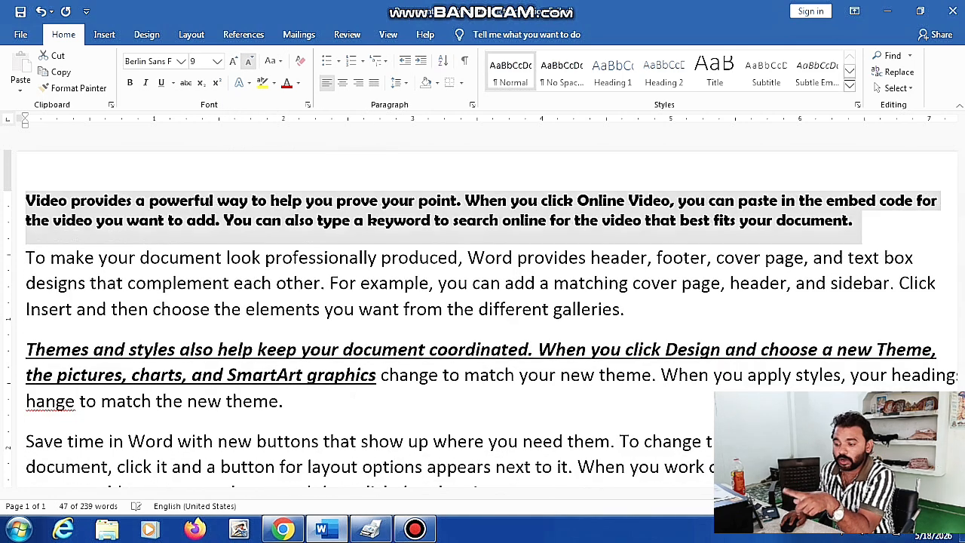
pyautogui.click(233, 61)
pyautogui.click(233, 60)
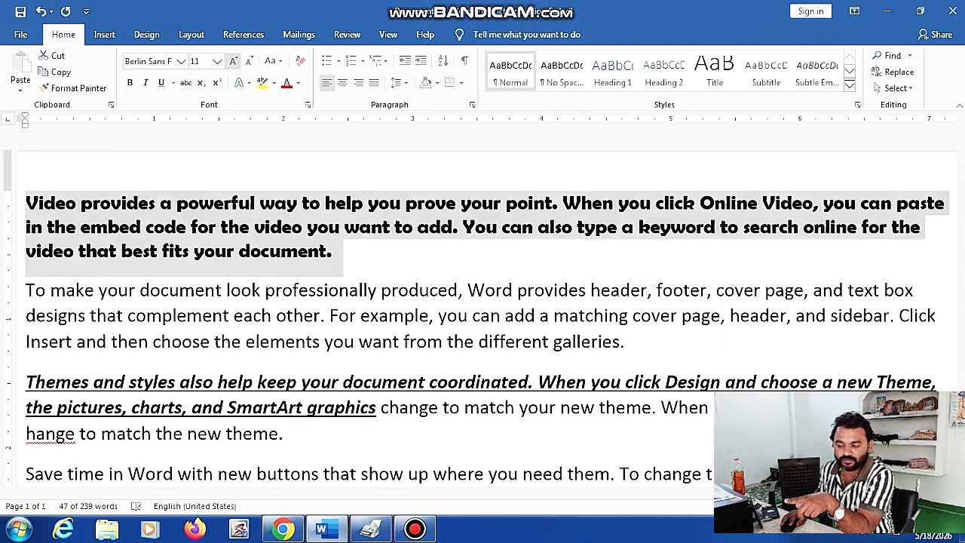
# Delete all the document text and generate fresh sample paragraphs with =rand().
pyautogui.hotkey('ctrl', 'a')
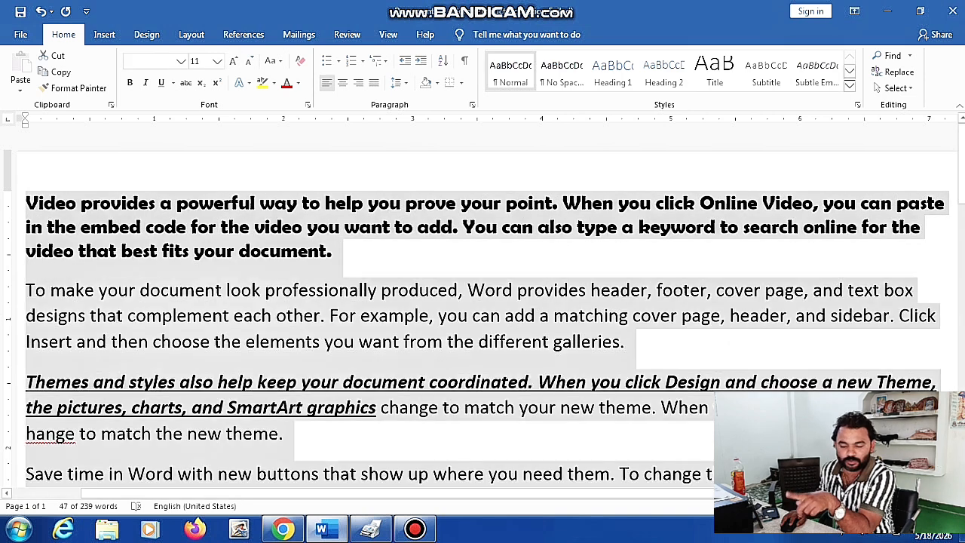
pyautogui.press('Delete')
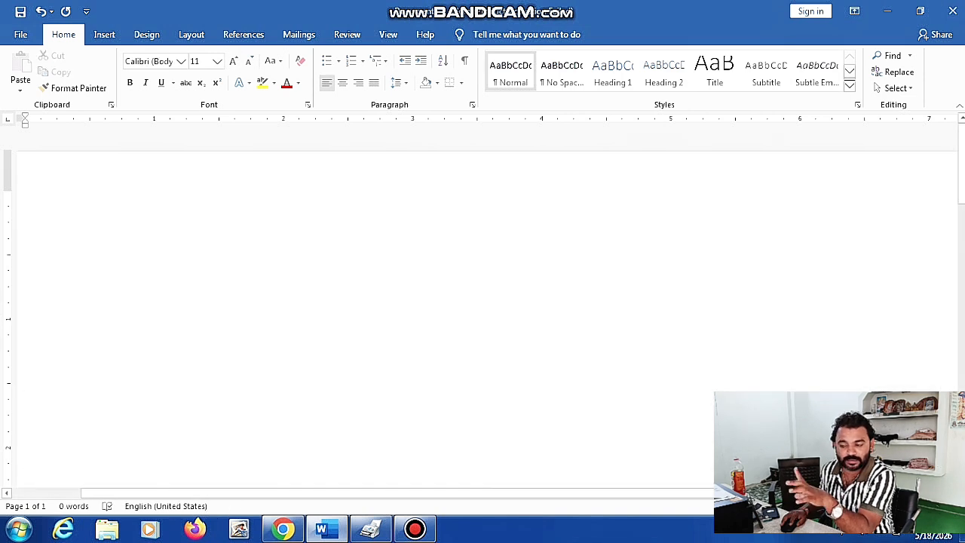
pyautogui.scroll(-5, 482, 301)
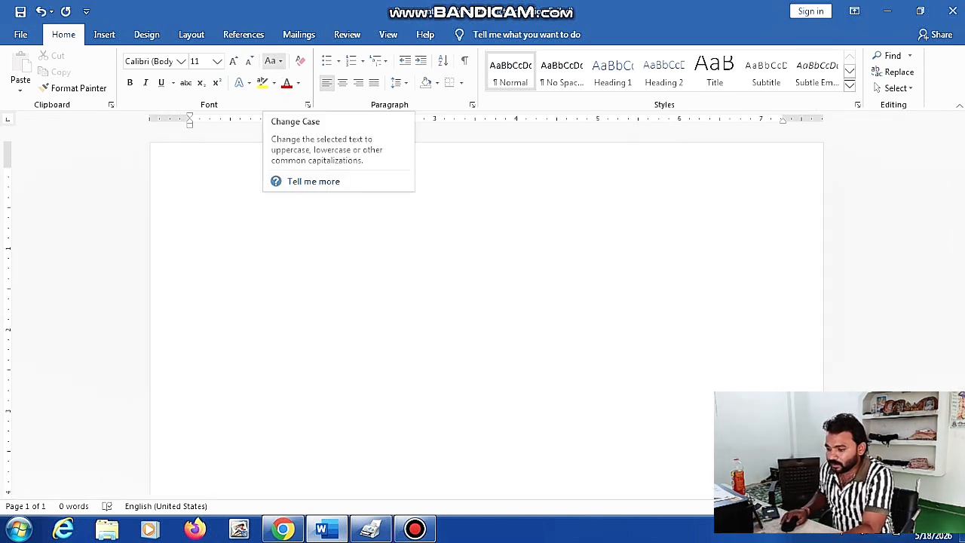
pyautogui.write('=rand')
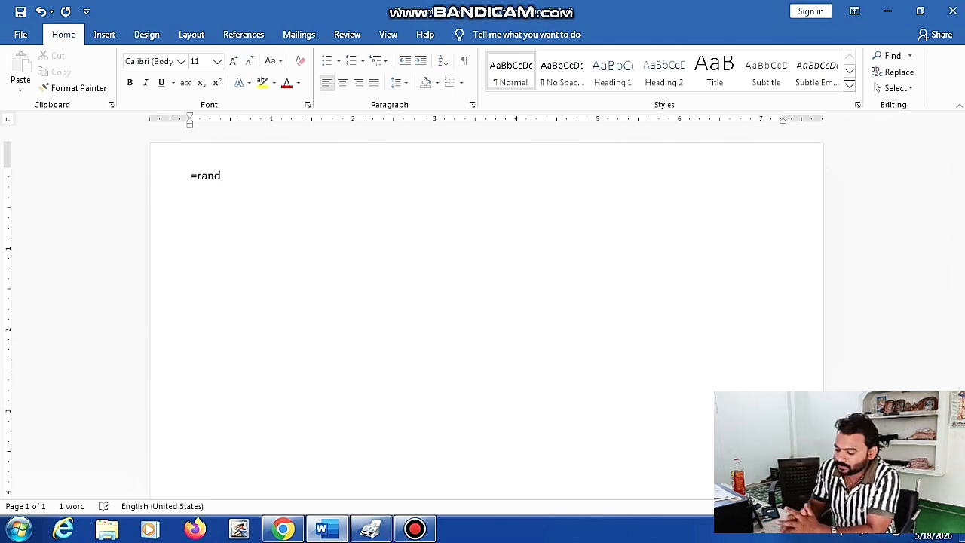
pyautogui.write('()')
pyautogui.press('Return')
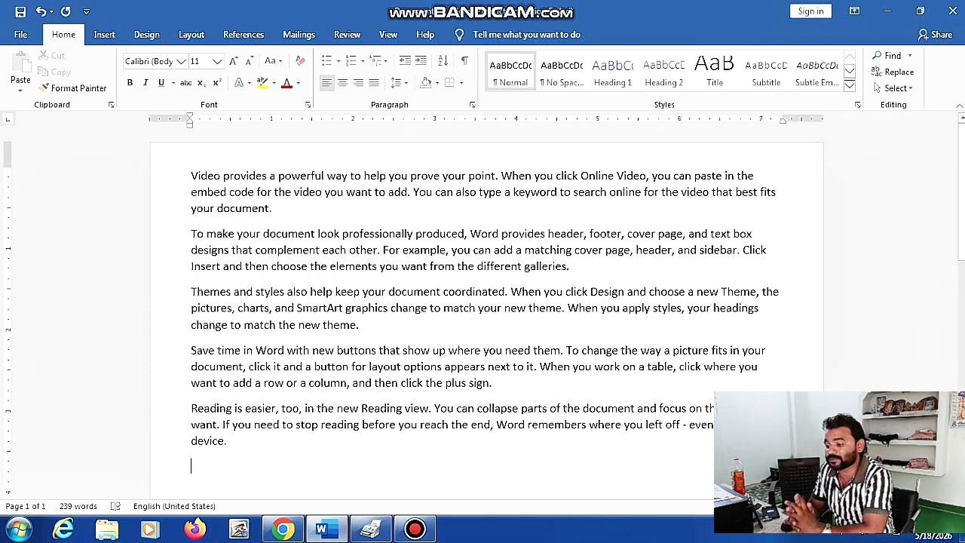
# Select all the sample text and change its case to Sentence case, followed by lowercase.
pyautogui.moveTo(190, 175); pyautogui.dragTo(663, 463)
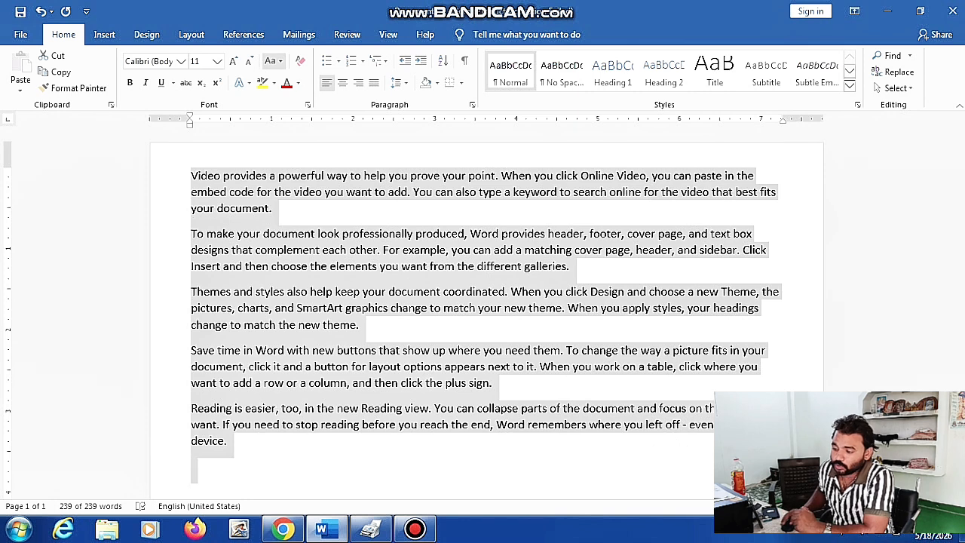
pyautogui.click(273, 61)
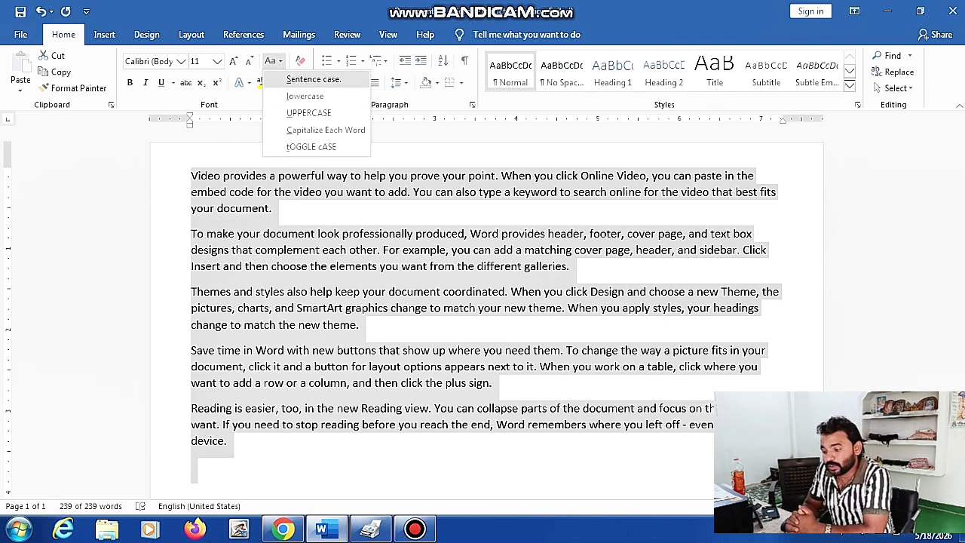
pyautogui.click(300, 80)
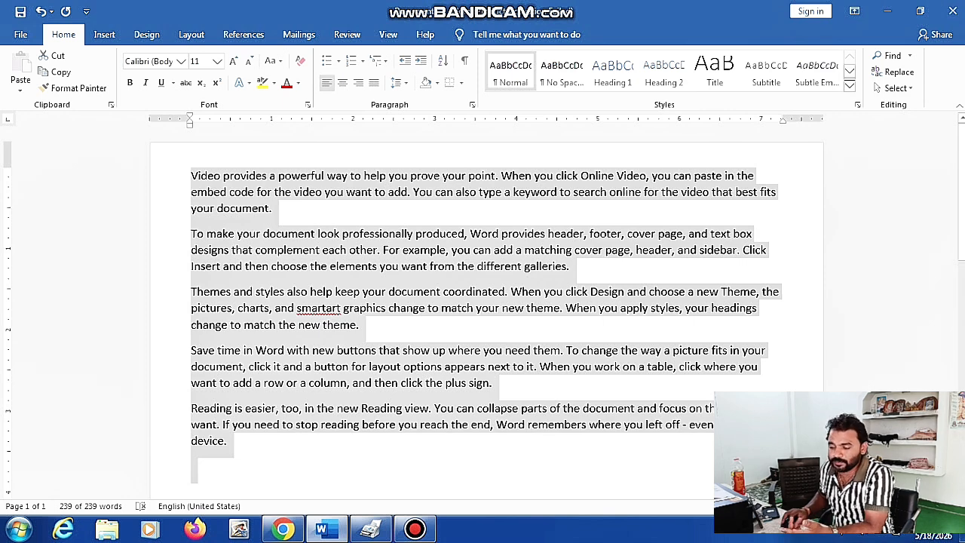
pyautogui.click(273, 61)
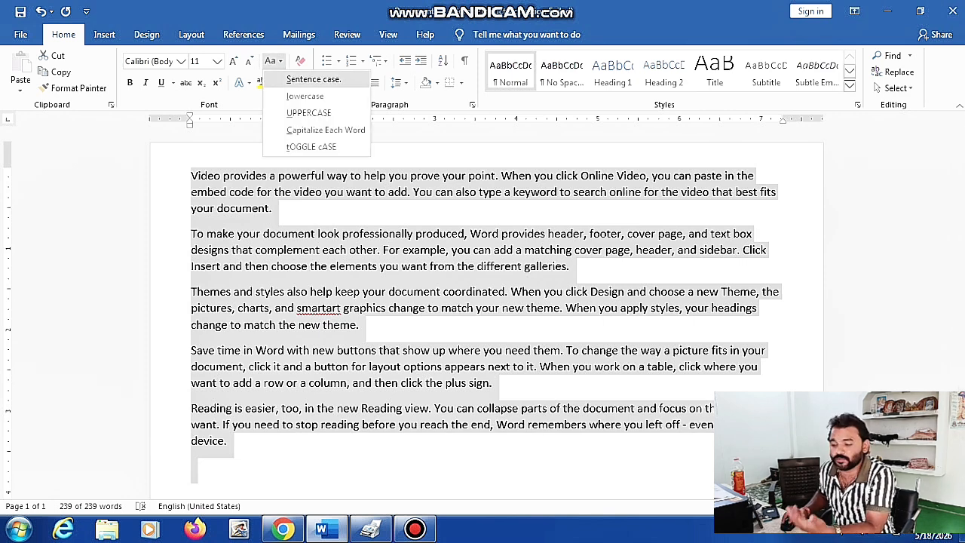
pyautogui.click(305, 95)
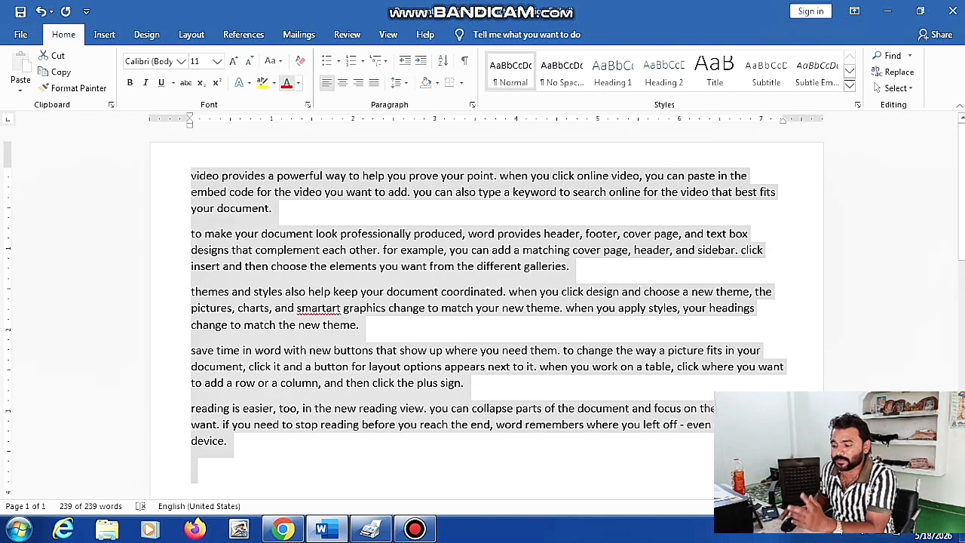
# Change the case of all the selected sample text to UPPERCASE, followed by Capitalize Each Word.
pyautogui.click(273, 61)
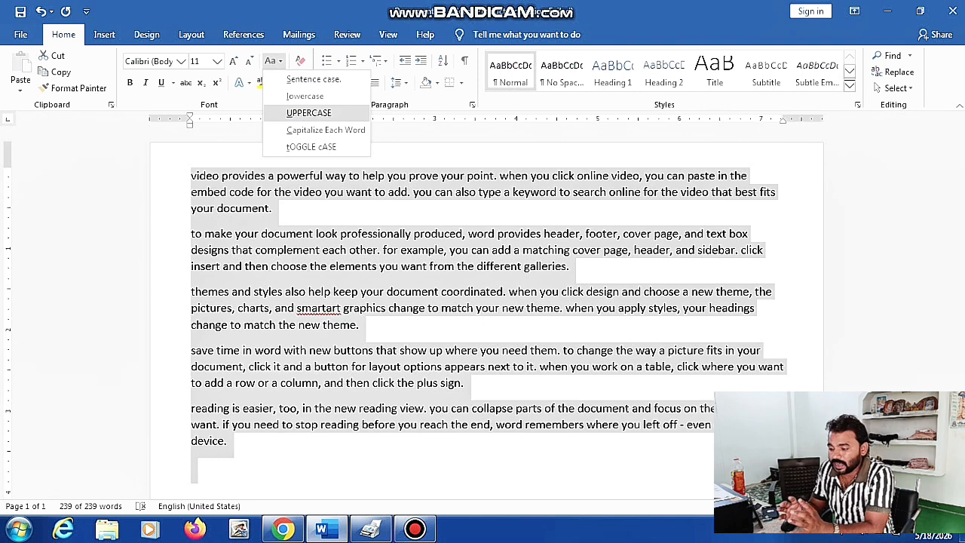
pyautogui.click(308, 112)
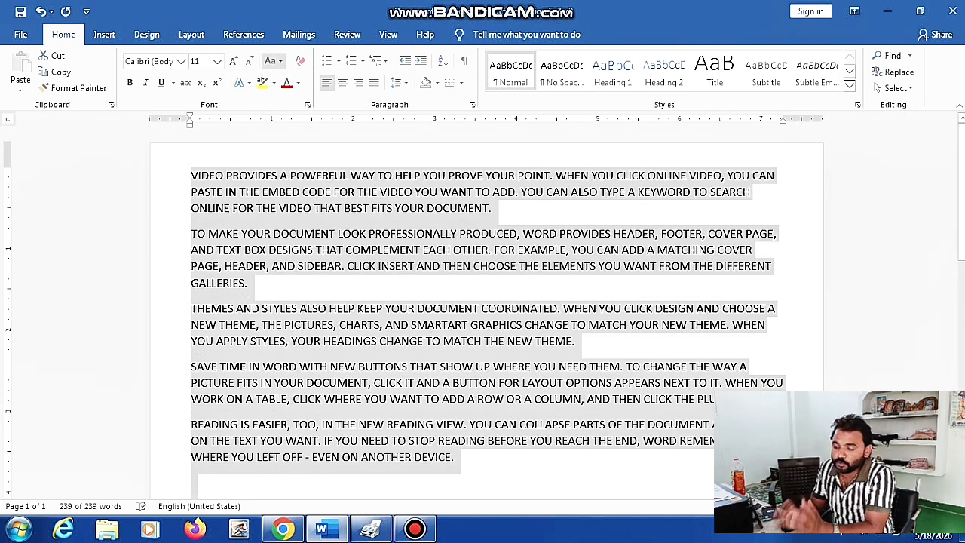
pyautogui.click(273, 61)
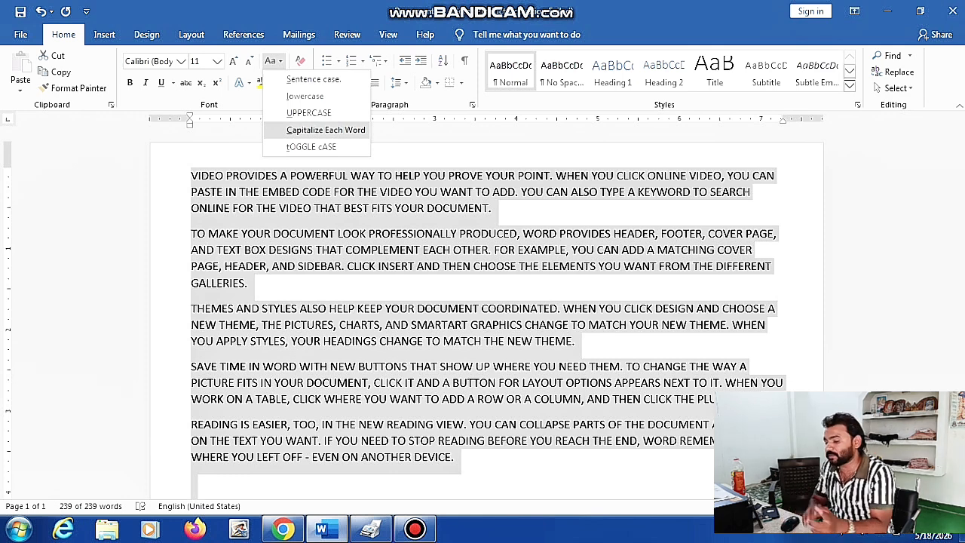
pyautogui.click(326, 130)
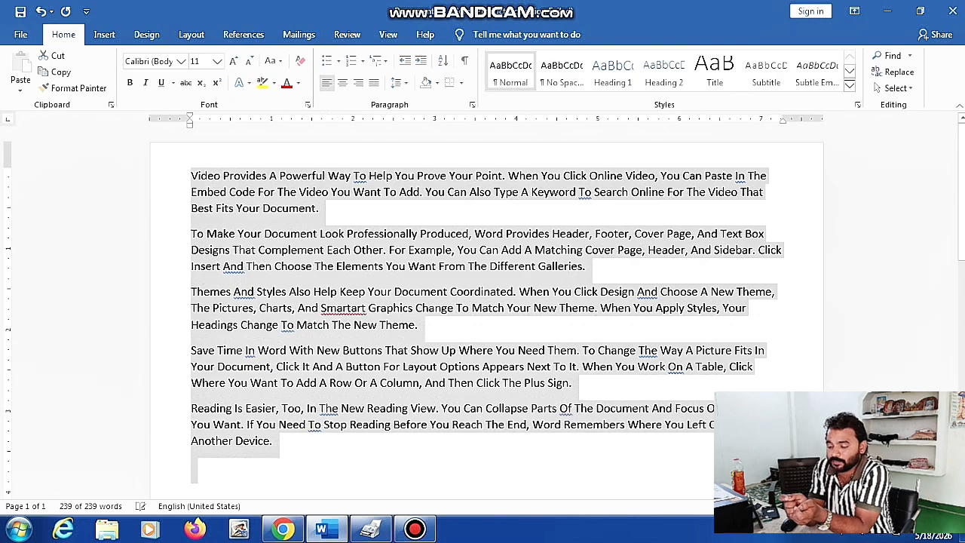
# Apply the tOGGLE cASE option to all the selected sample paragraphs.
pyautogui.scroll(4, 216, 191)
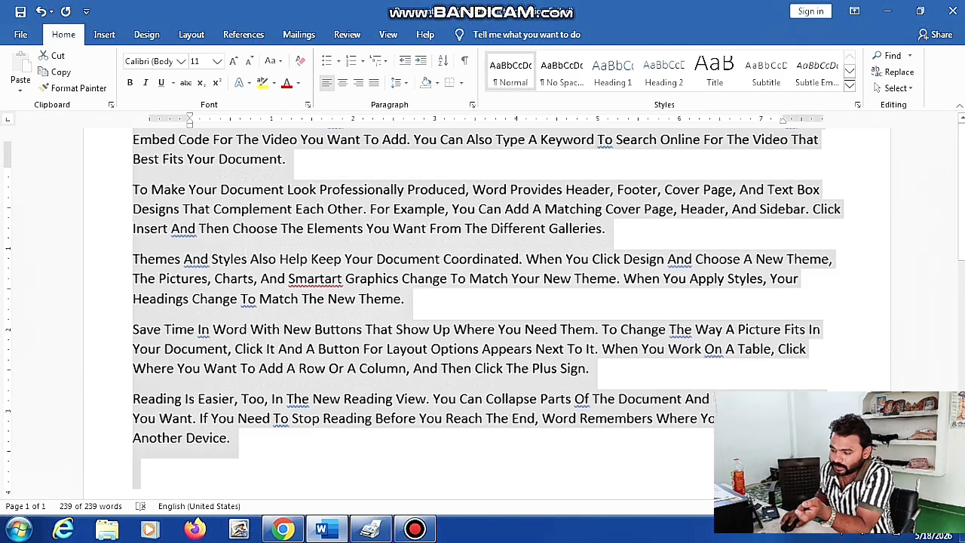
pyautogui.scroll(3, 304, 215)
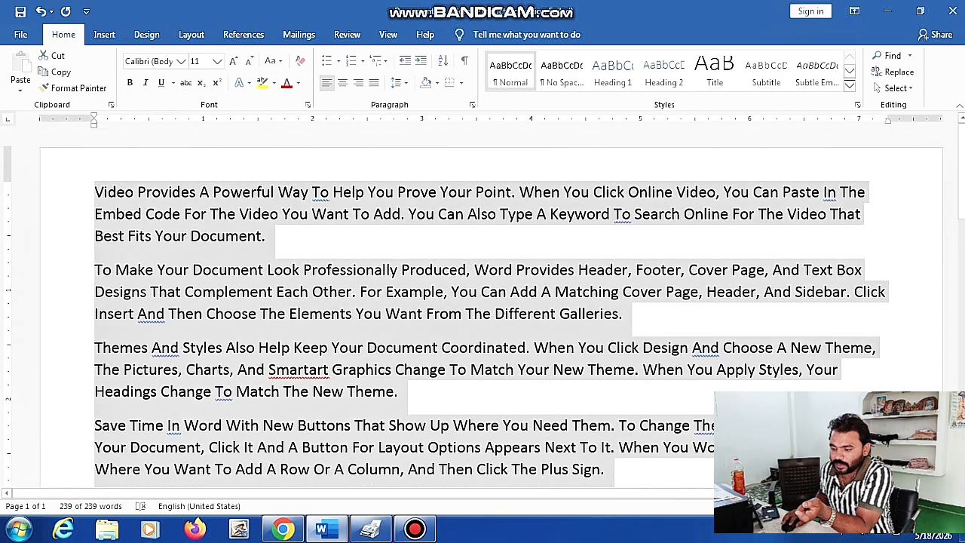
pyautogui.scroll(-5, 304, 215)
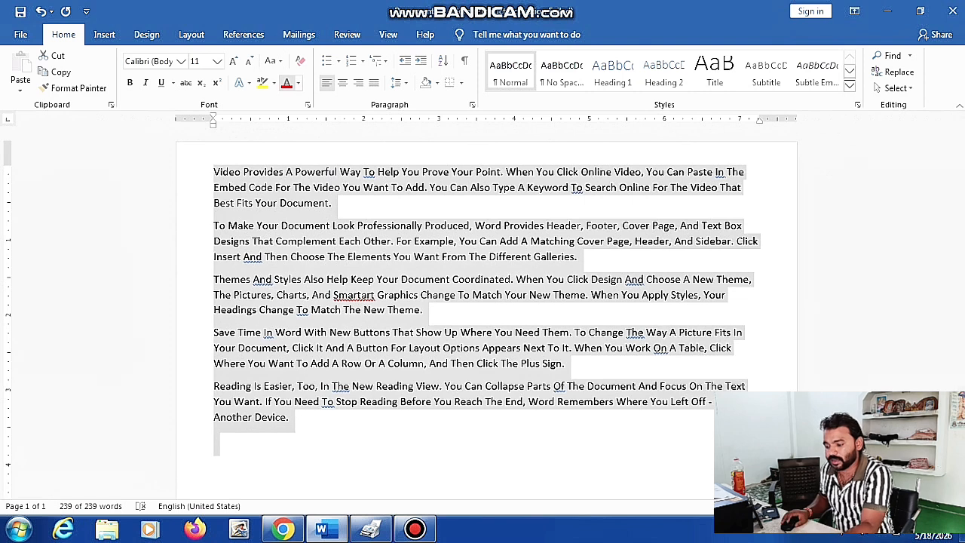
pyautogui.click(273, 60)
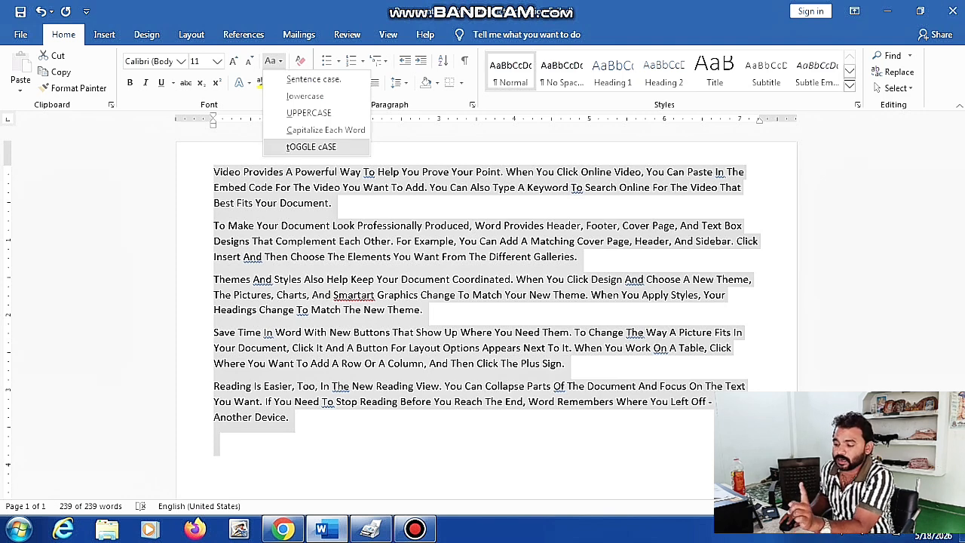
pyautogui.click(310, 146)
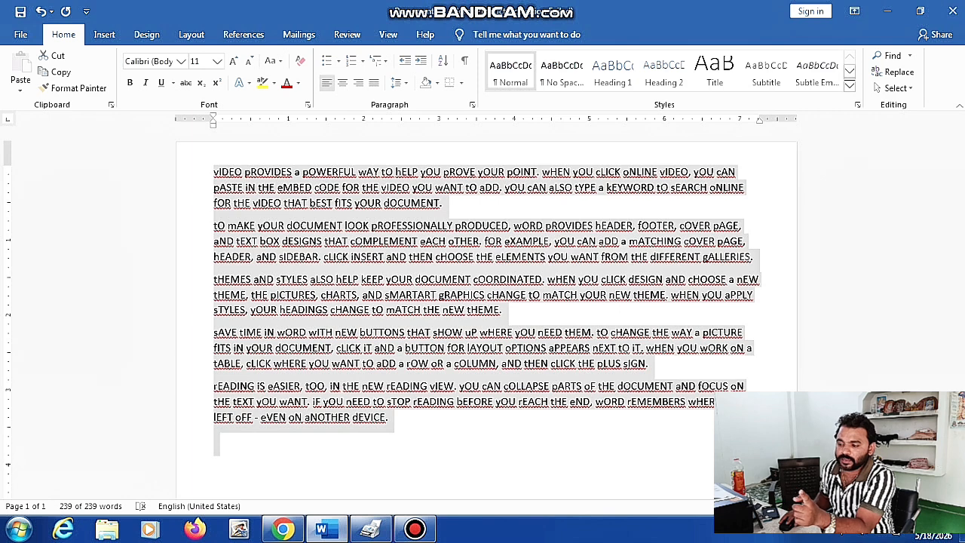
# View the Font dialog's settings for the selected text and close it without changing anything.
pyautogui.hotkey('ctrl', 'd')
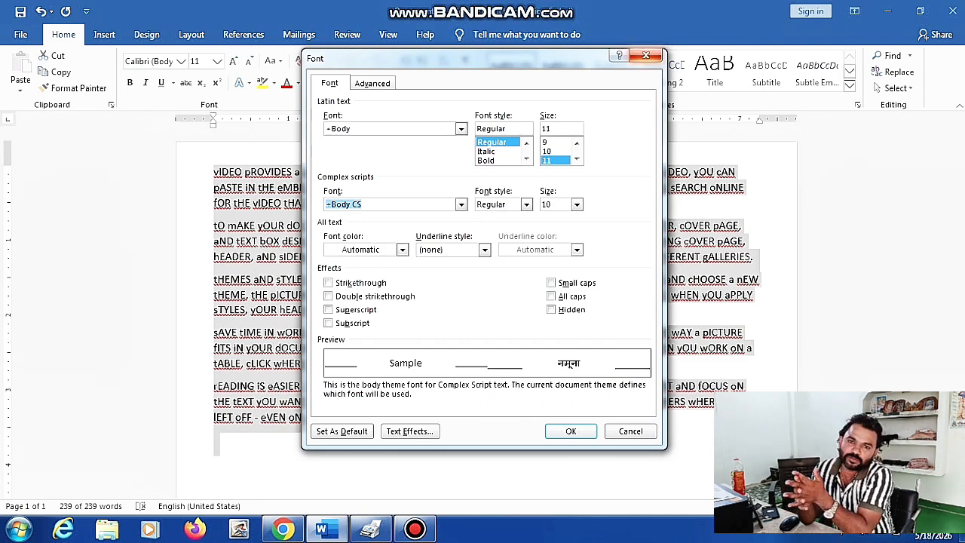
pyautogui.click(646, 55)
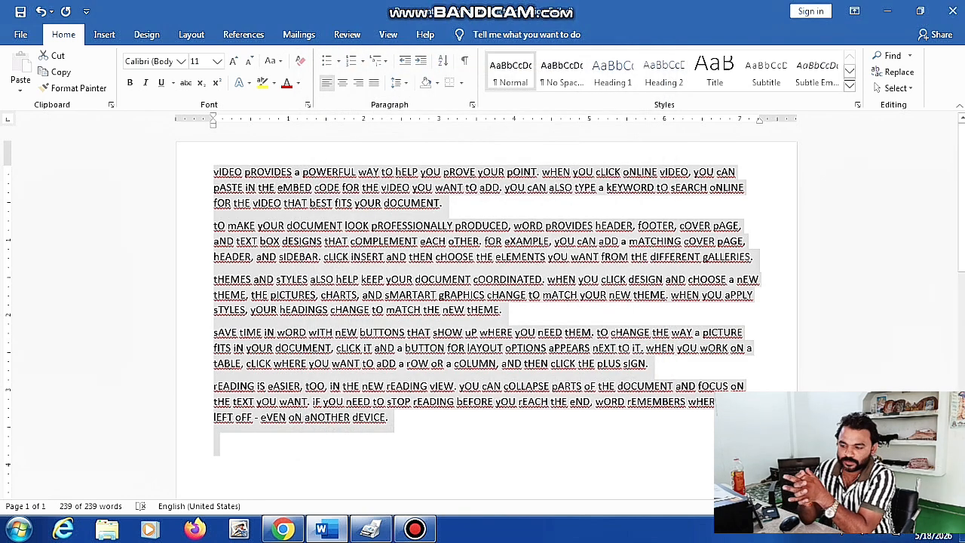